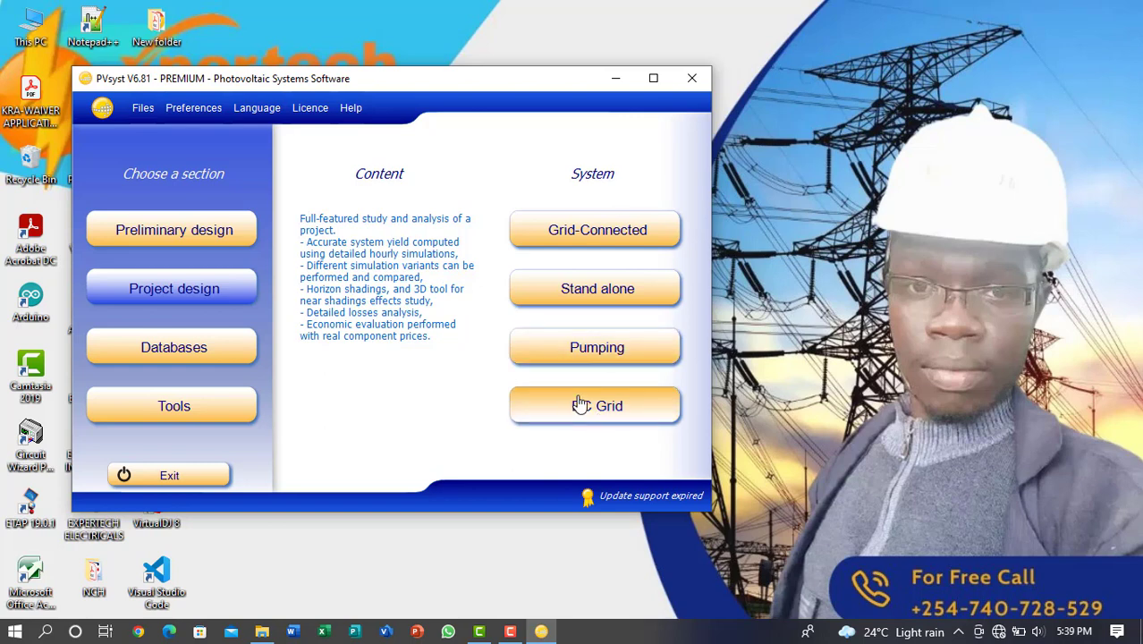
Open the stand-alone project design and accept the fixed tilted plane orientation with 30° tilt and 0° azimuth
left_click(607, 302)
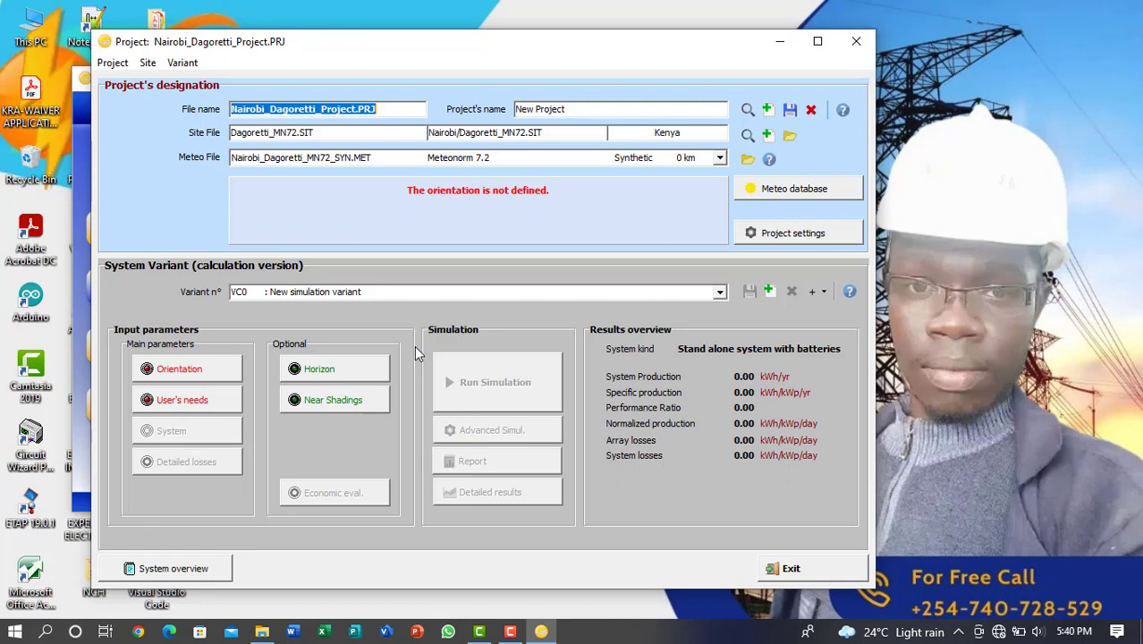
left_click(199, 380)
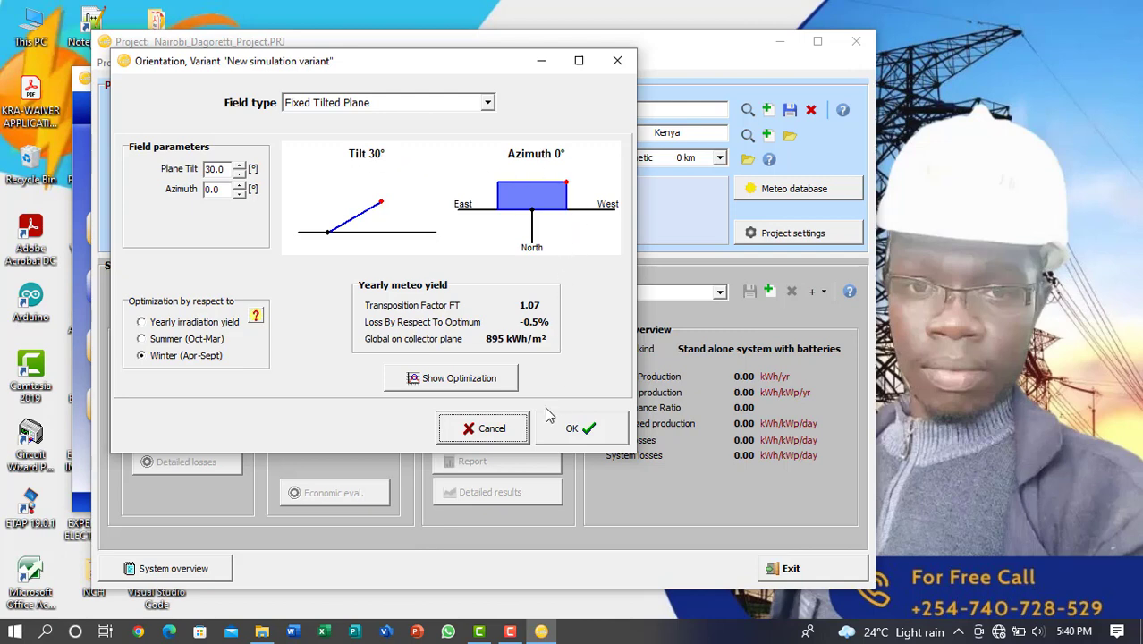
left_click(570, 431)
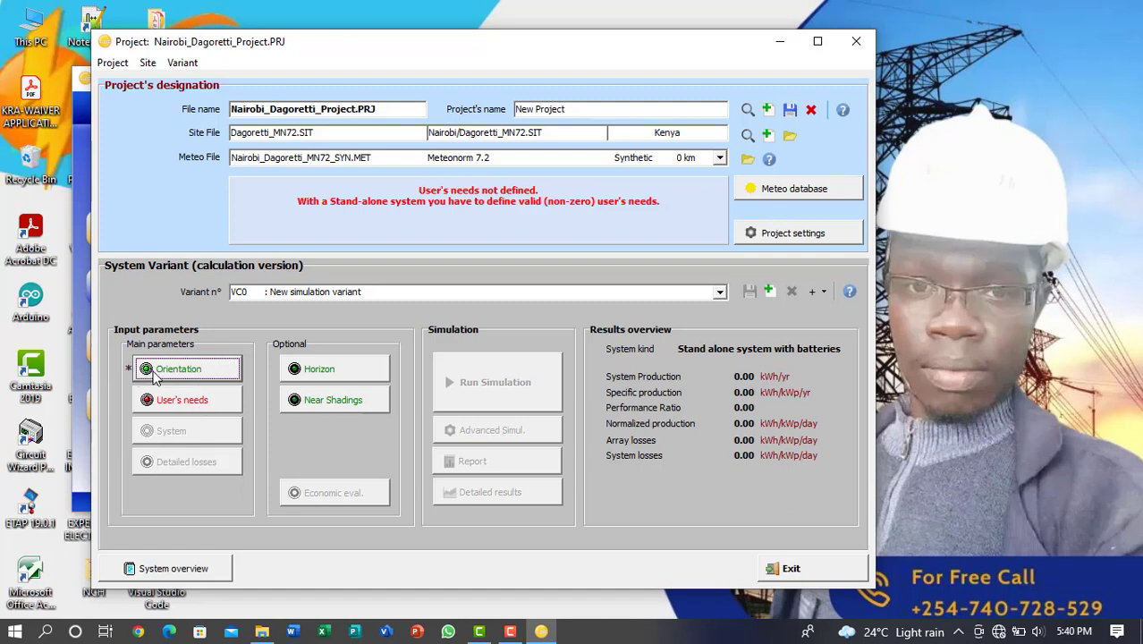
In the daily household consumptions of the user's needs, define 5 lamps at 9 W each, used 8 hours per day
left_click(177, 406)
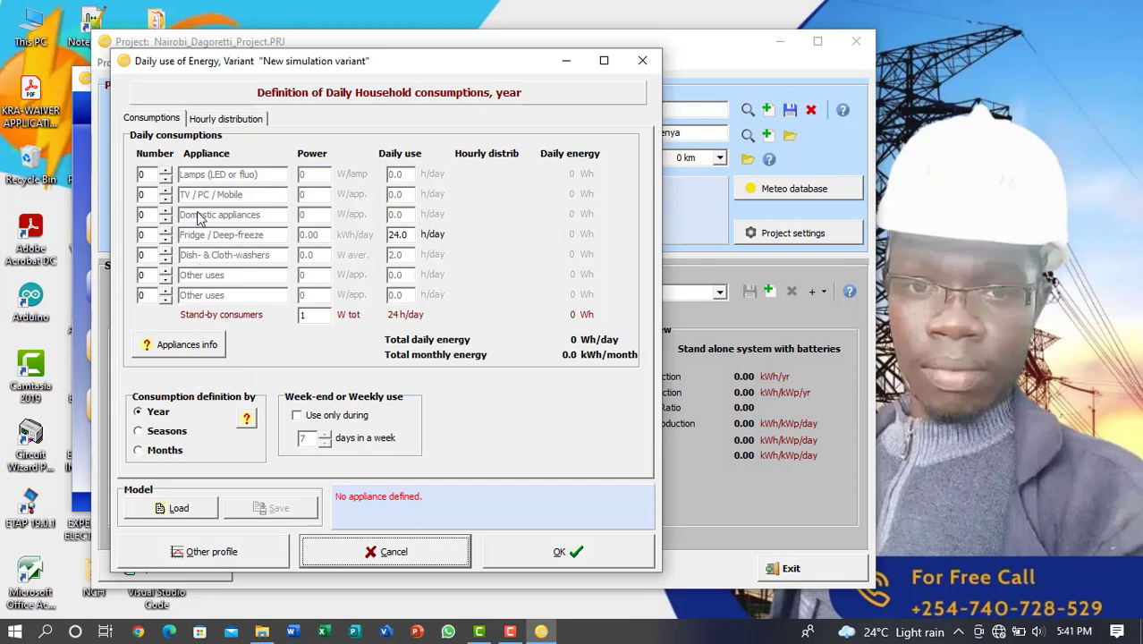
left_click(165, 175)
left_click(166, 173)
left_click(167, 172)
left_click(168, 173)
left_click(167, 173)
left_click(316, 177)
double_click(316, 178)
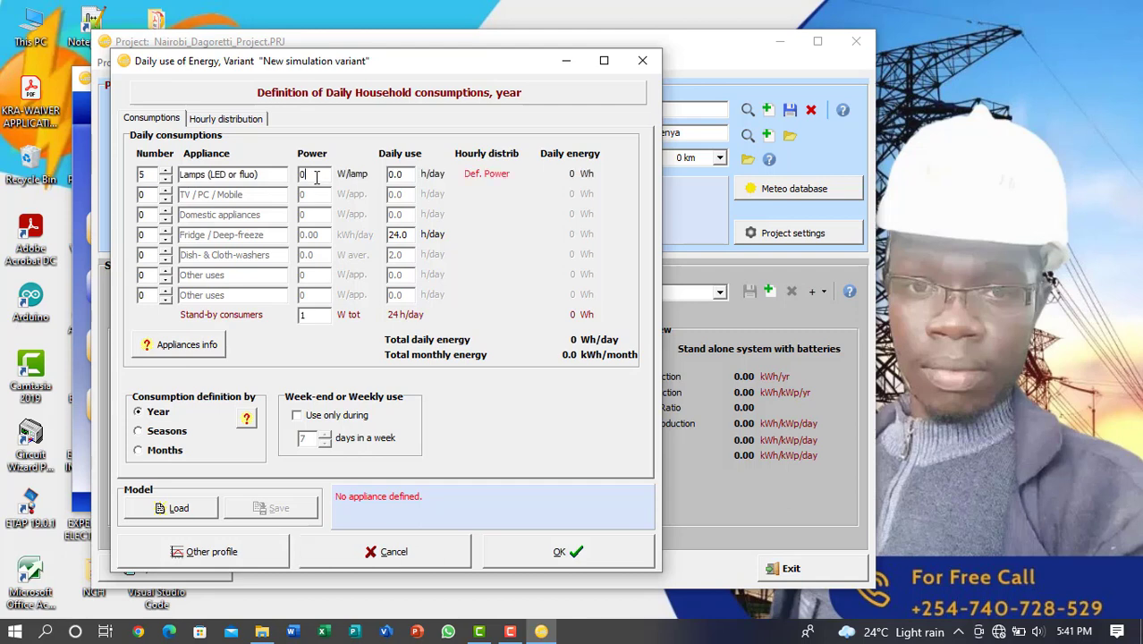
key("BackSpace")
type("9")
left_click(394, 175)
key("BackSpace")
key("BackSpace")
key("BackSpace")
type("8")
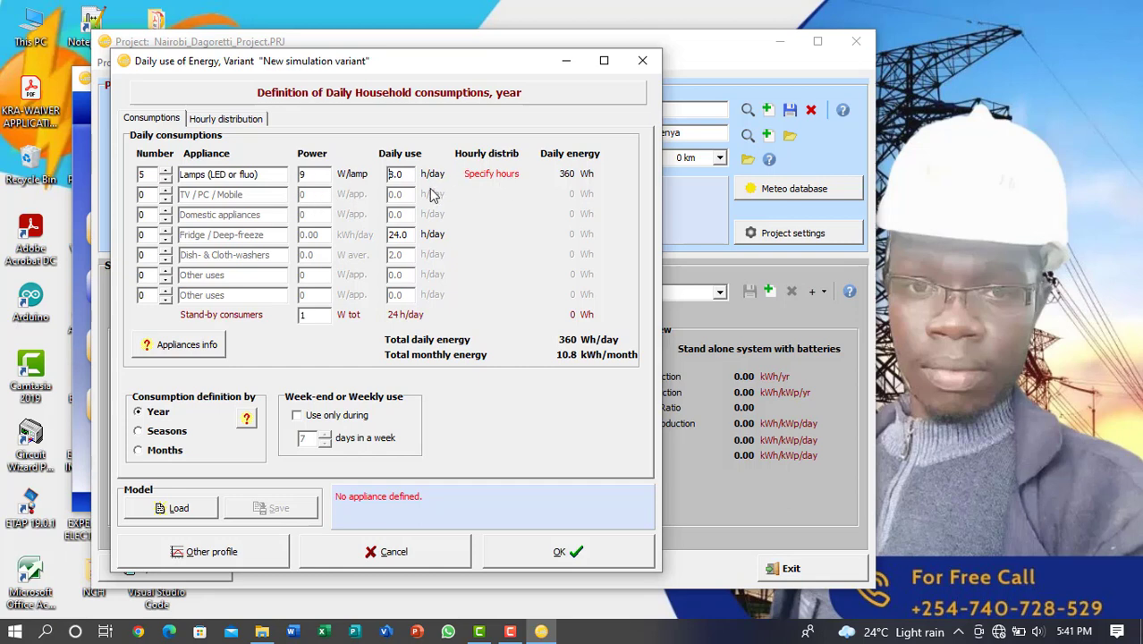
left_click(233, 125)
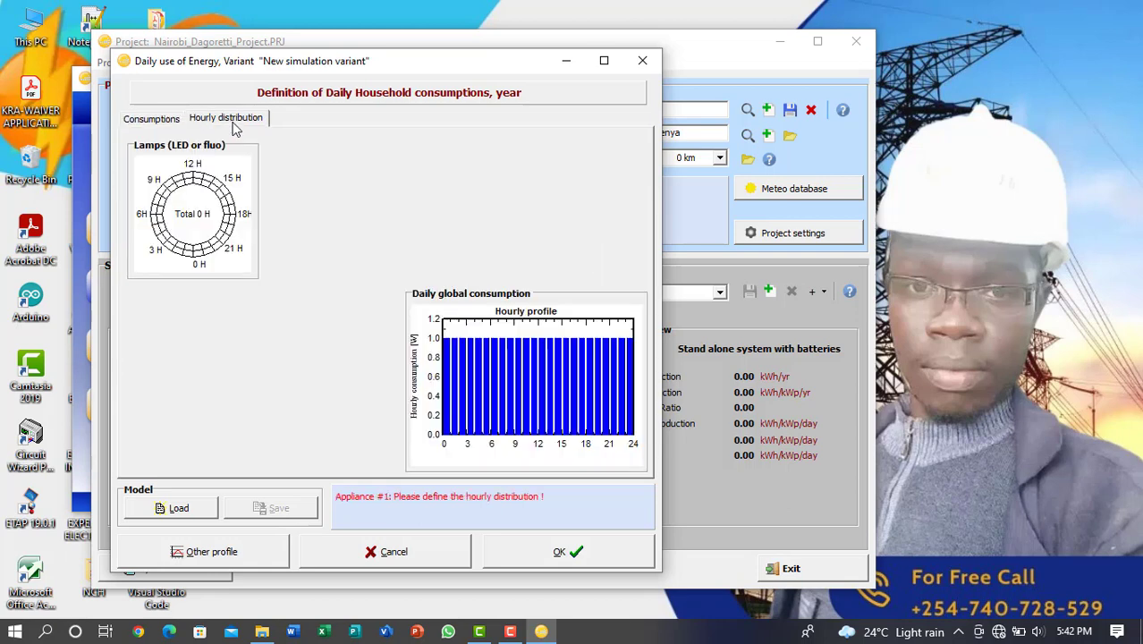
left_click(157, 125)
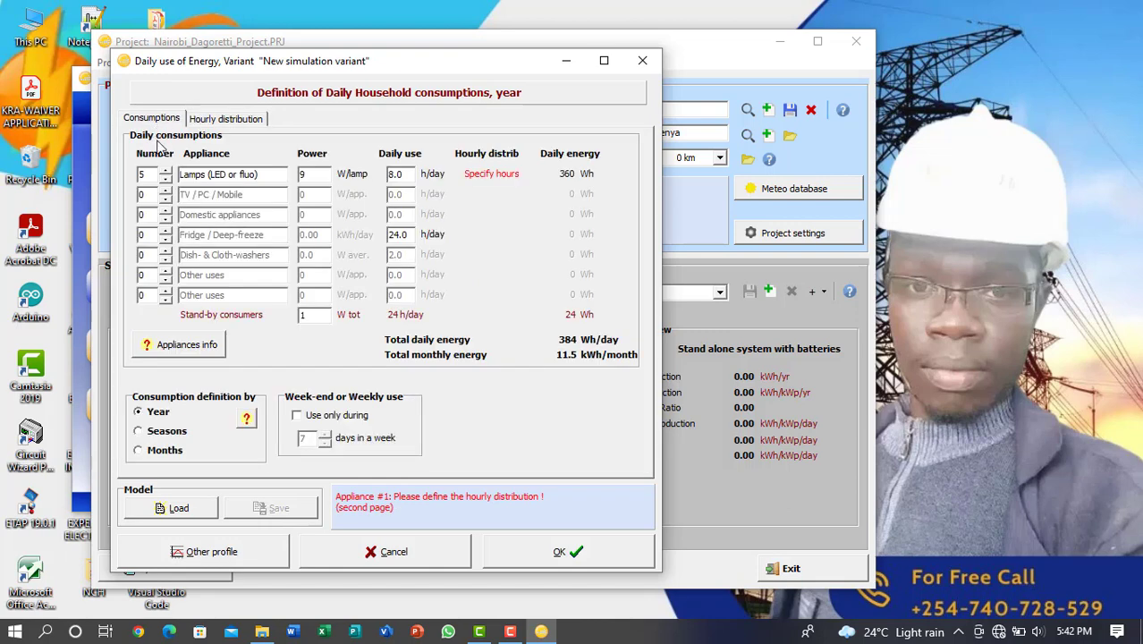
Define 6 TV / PC / Mobile appliances at 250 W each, used 4 hours per day
left_click(166, 190)
left_click(166, 190)
left_click(165, 191)
left_click(165, 190)
left_click(166, 191)
left_click(165, 190)
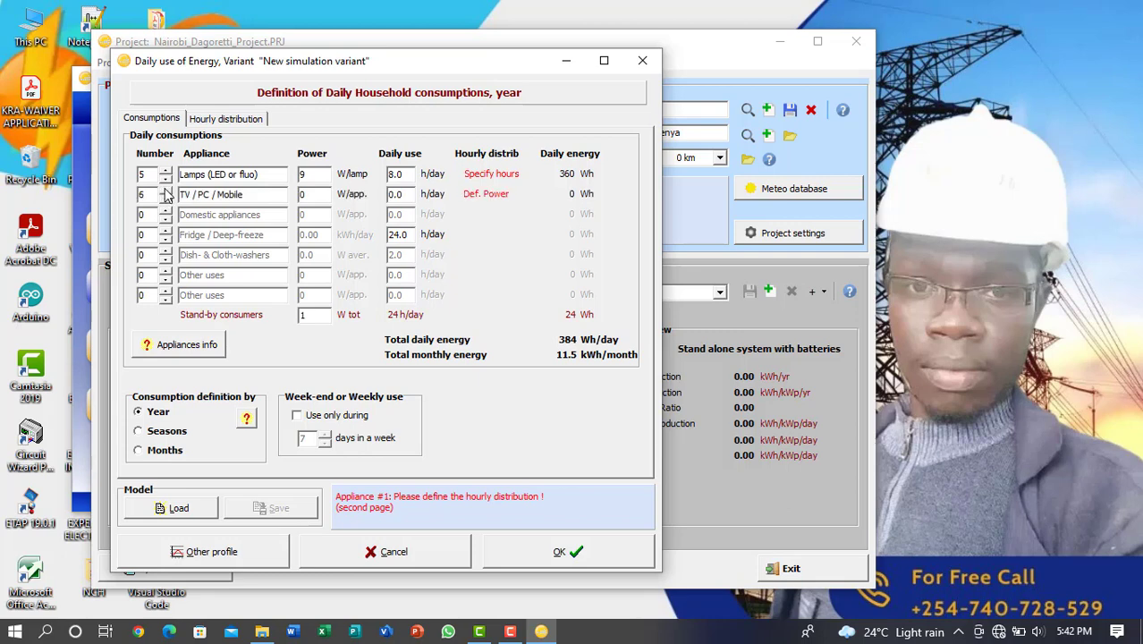
left_click(323, 194)
key("BackSpace")
type("250")
left_click(407, 194)
key("BackSpace")
key("BackSpace")
key("BackSpace")
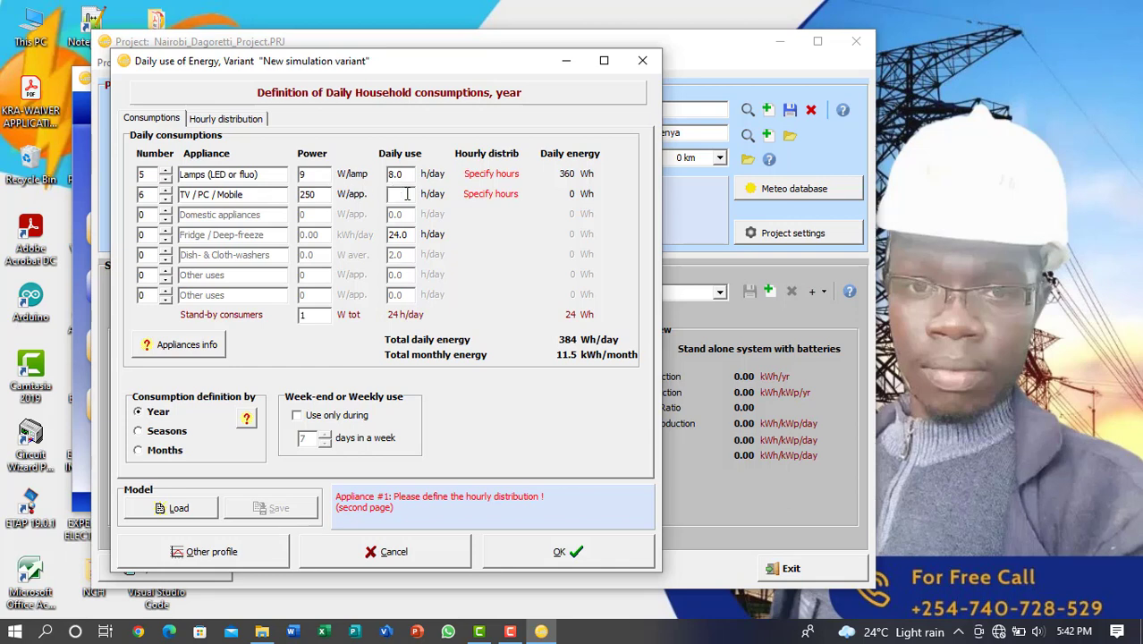
type("4")
Define 2 domestic appliances at 1000 W each, used 2 hours per day
left_click(165, 211)
left_click(317, 218)
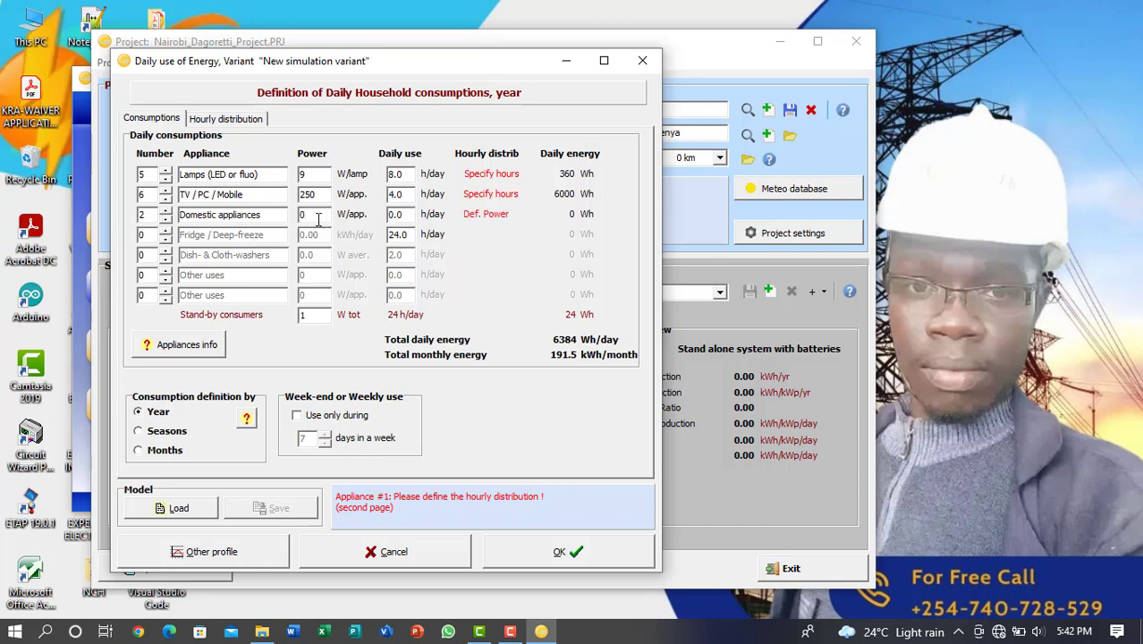
key("BackSpace")
type("1000")
left_click(405, 214)
key("BackSpace")
key("BackSpace")
key("BackSpace")
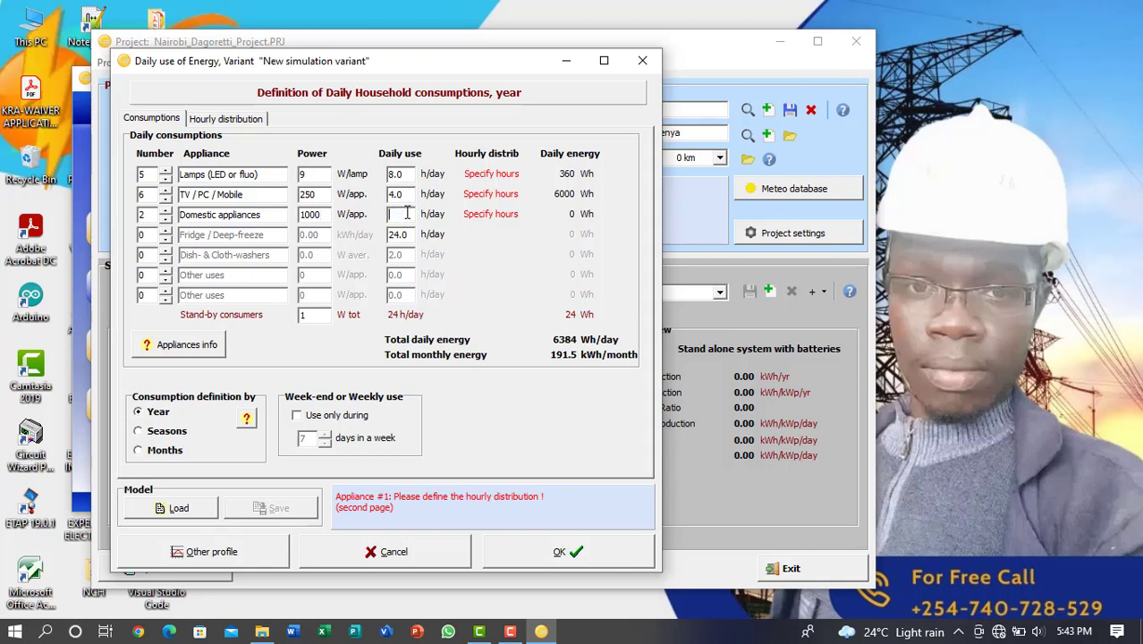
type("2")
key("Return")
Add 1 fridge / deep-freeze with a consumption of 2.00 kWh/day
left_click(165, 229)
left_click(310, 237)
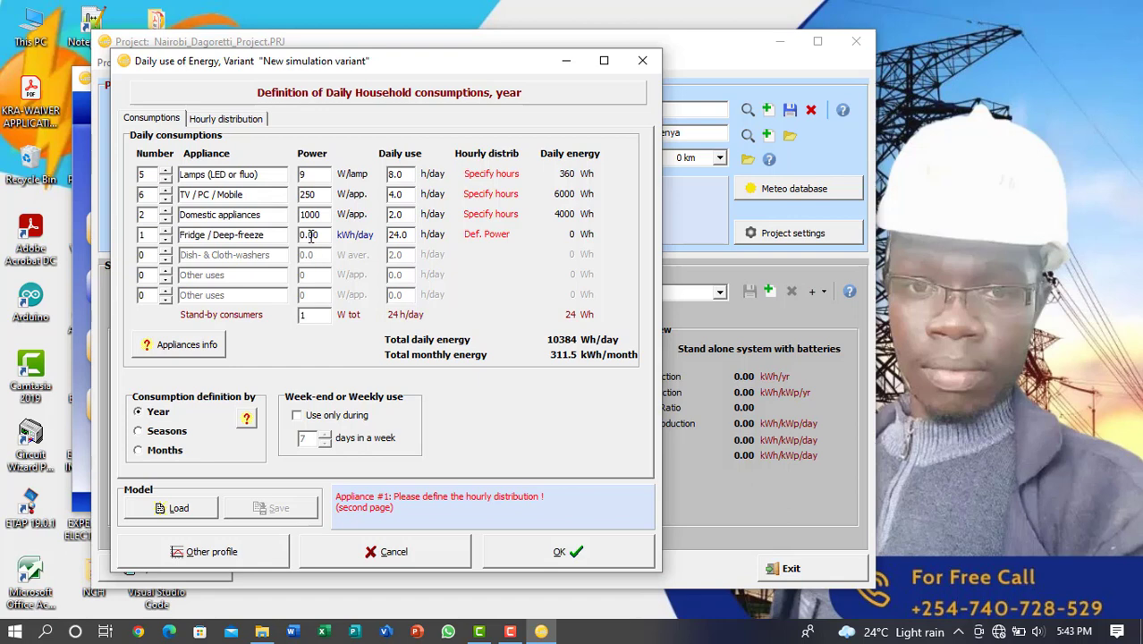
left_click_drag(316, 237, 288, 241)
type("1000.0")
left_click_drag(327, 235, 298, 235)
key("BackSpace")
type("2.00")
Mark the hourly distribution with 12 hours for the lamps and 4 hours for TV / PC / Mobile
left_click(202, 122)
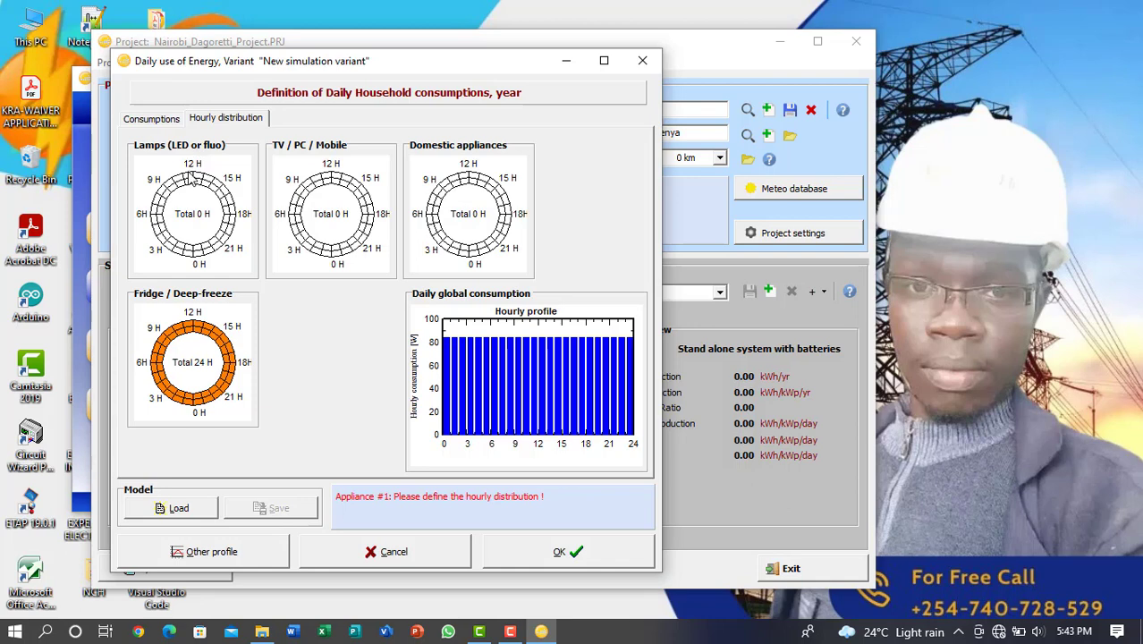
mouse_move(186, 181)
left_mouse_down()
mouse_move(225, 204)
mouse_move(228, 231)
mouse_move(207, 252)
mouse_move(182, 256)
mouse_move(164, 235)
mouse_move(164, 191)
mouse_move(166, 248)
left_mouse_up()
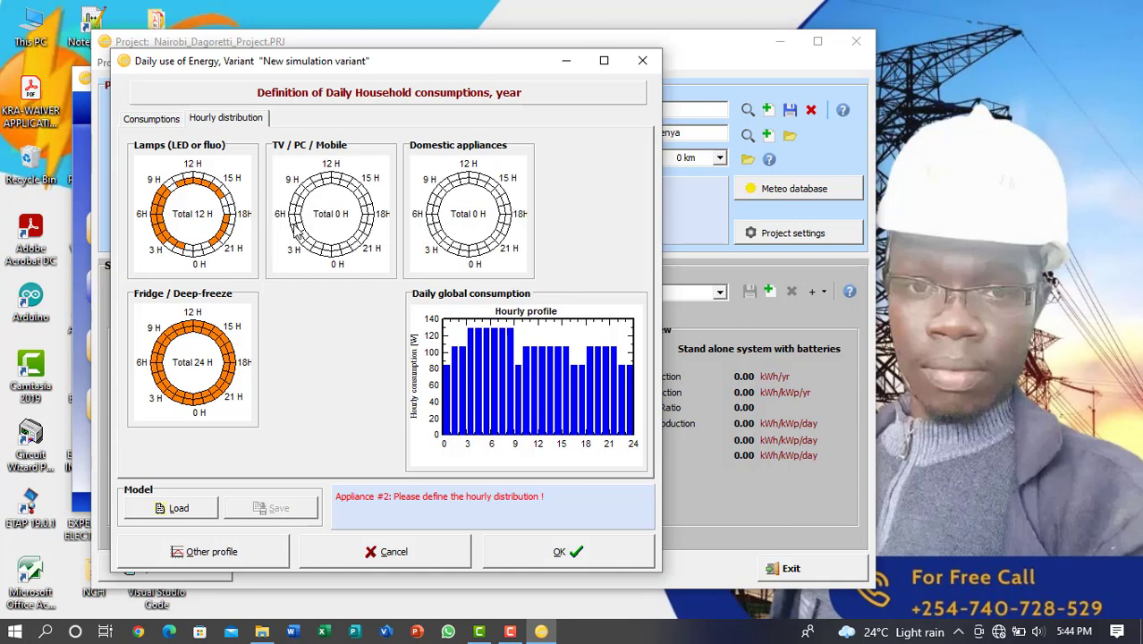
left_click(149, 122)
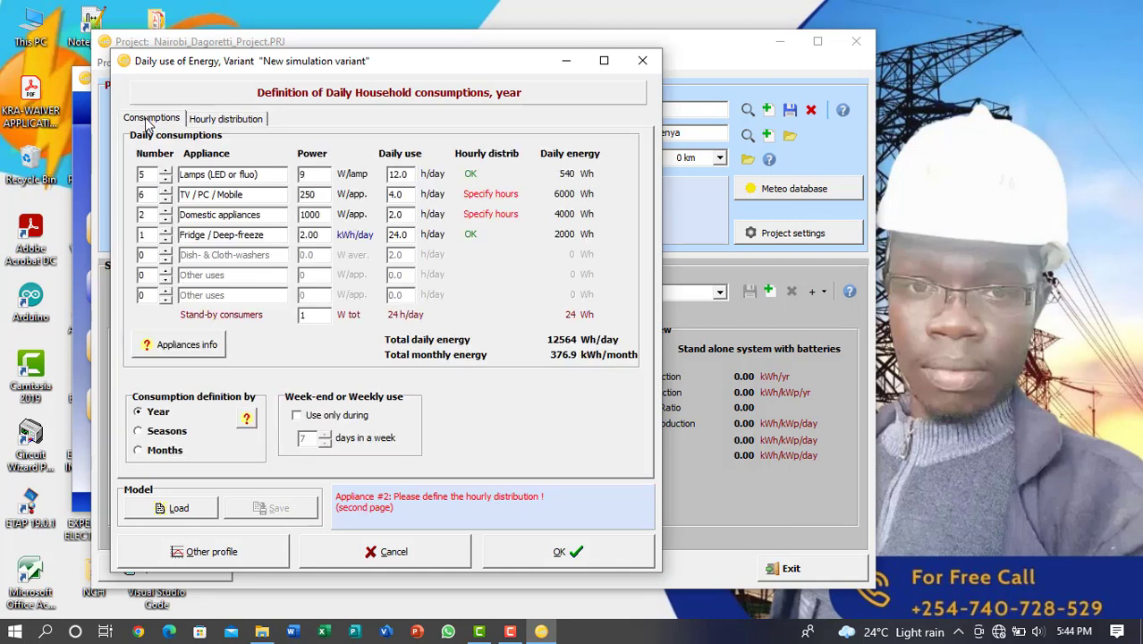
left_click(224, 123)
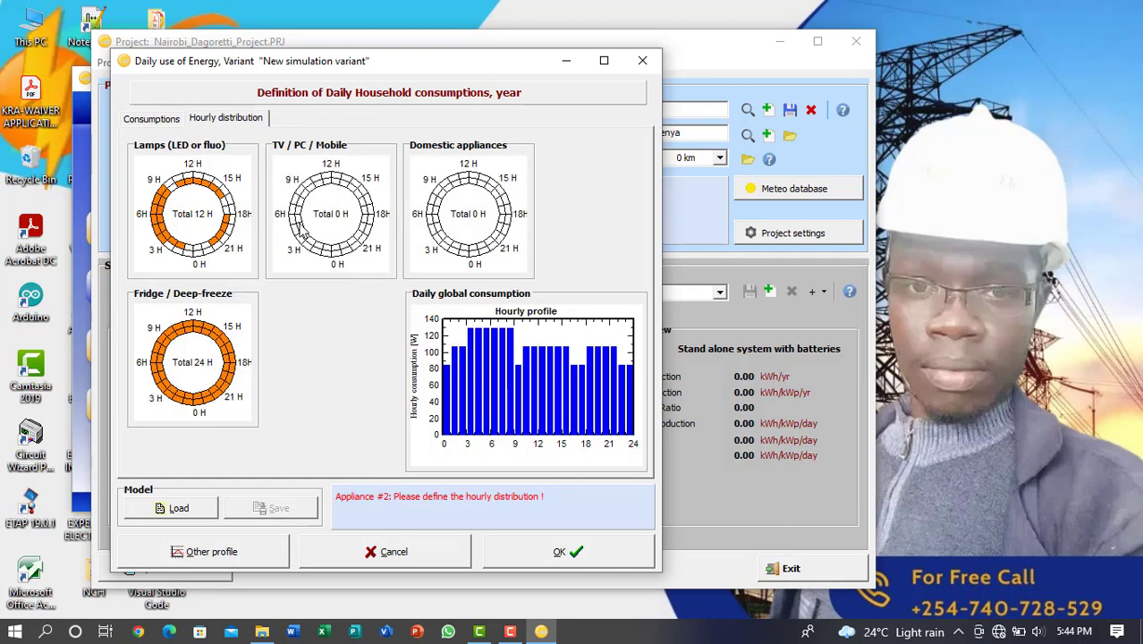
left_click_drag(300, 208, 304, 254)
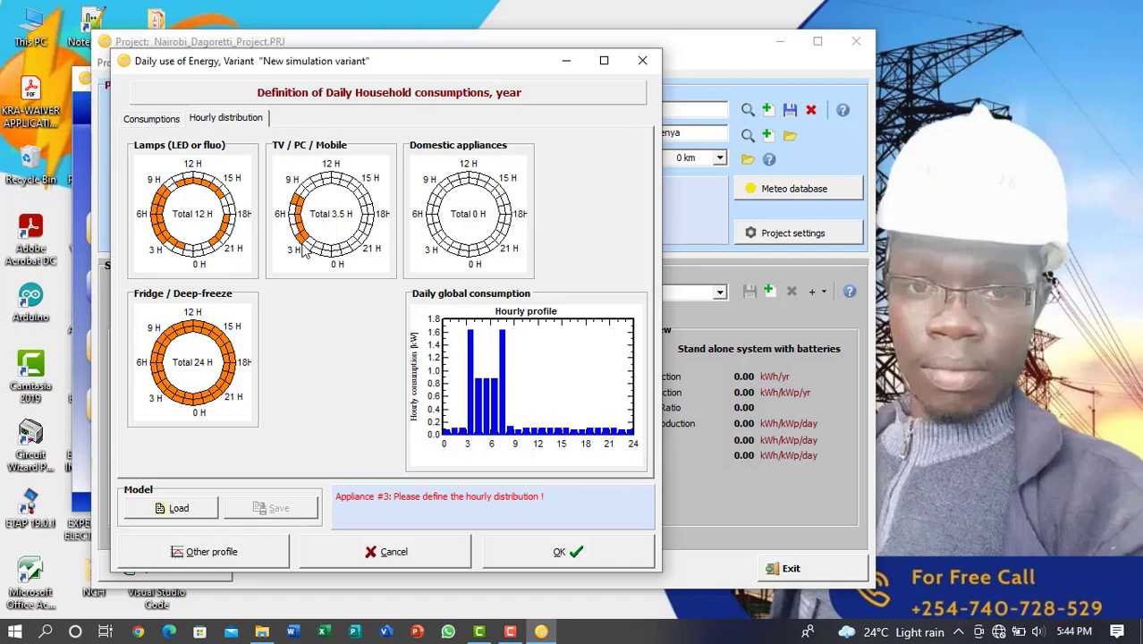
left_click(306, 252)
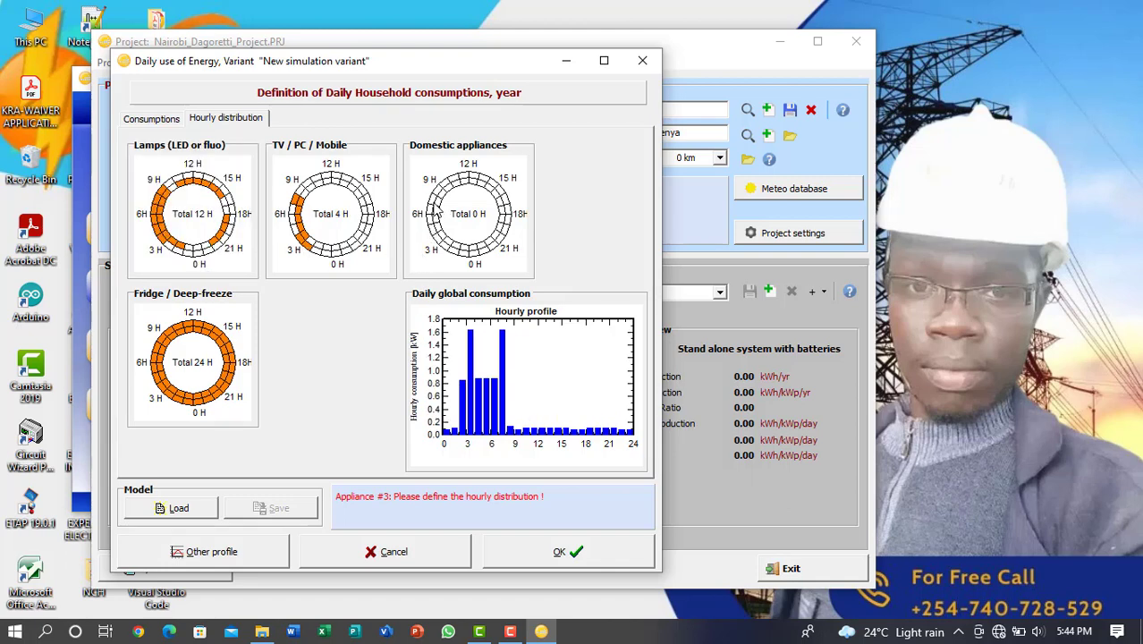
Mark 8.5 hours in the domestic appliances' hourly distribution and accept the user's needs
left_click_drag(438, 213, 465, 260)
left_click_drag(465, 182, 505, 210)
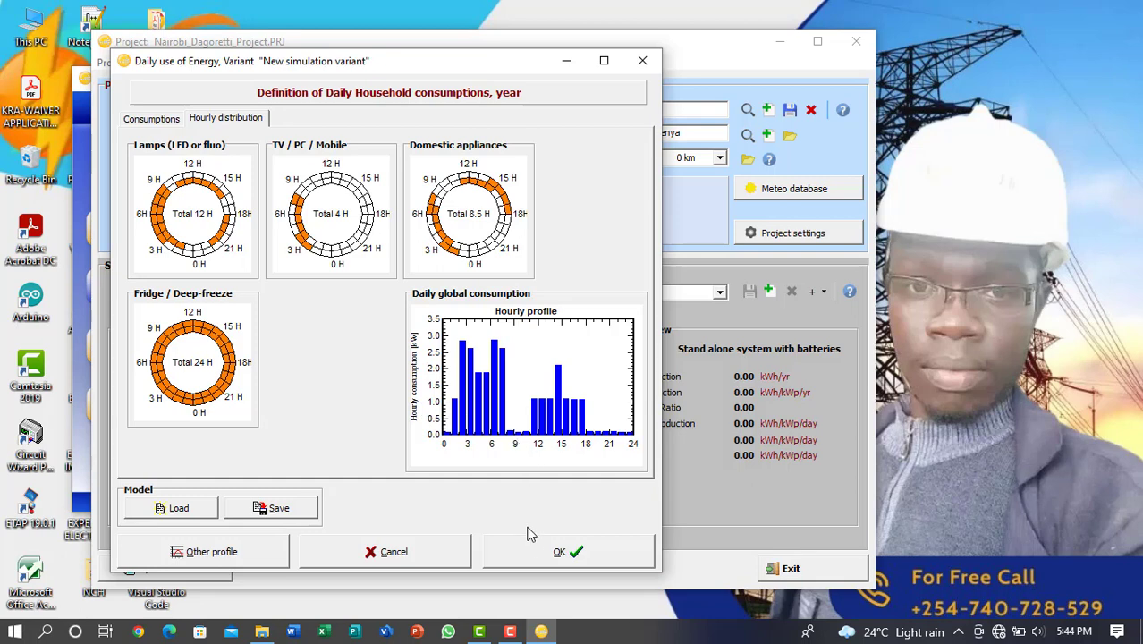
left_click(532, 555)
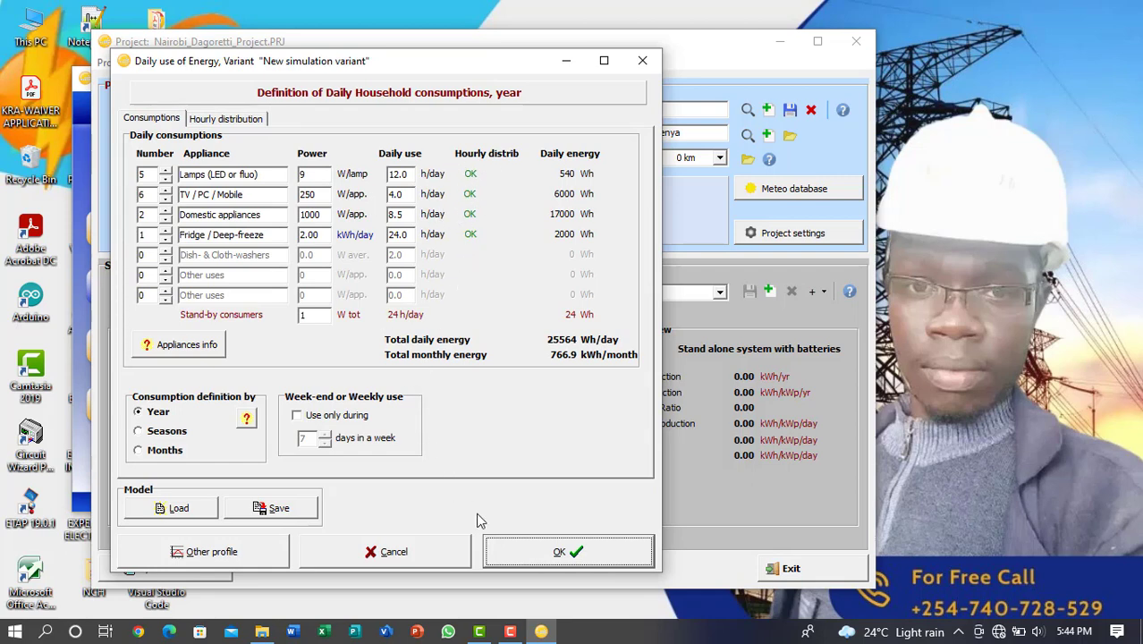
left_click(554, 552)
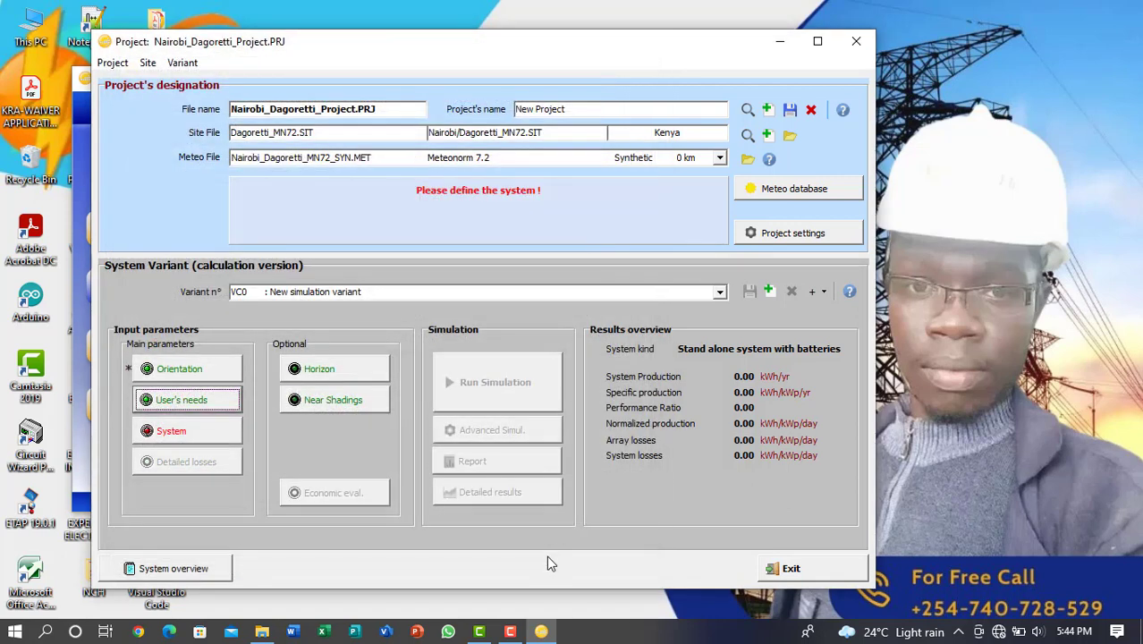
Review the PV array, back-up, storage and simplified schema pages of the stand-alone system definition
left_click(191, 435)
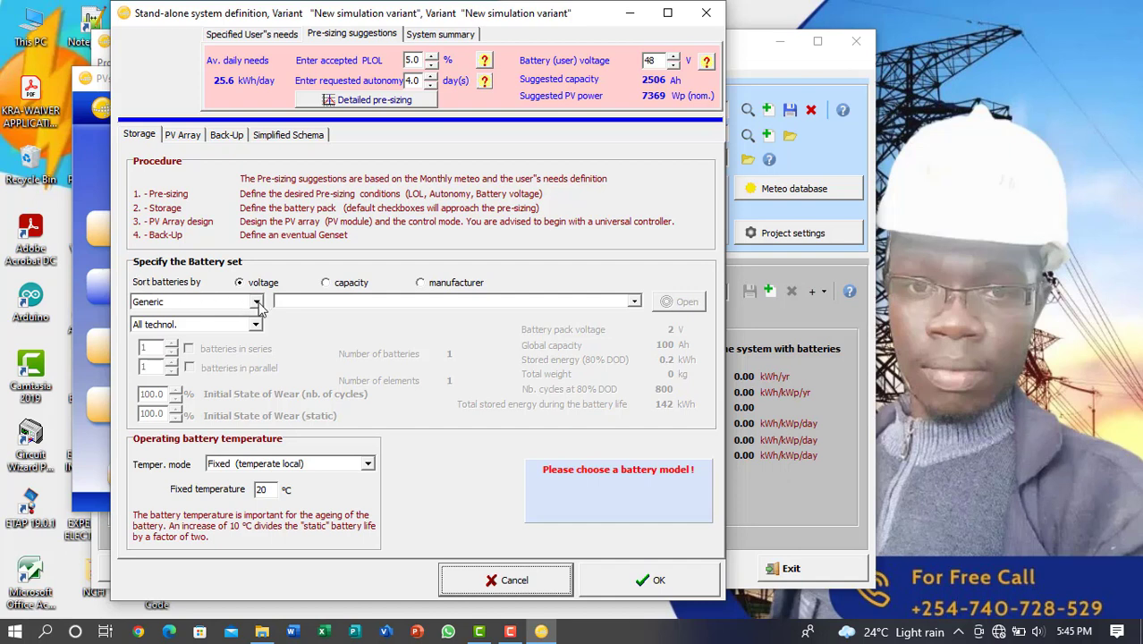
left_click(189, 135)
left_click(222, 134)
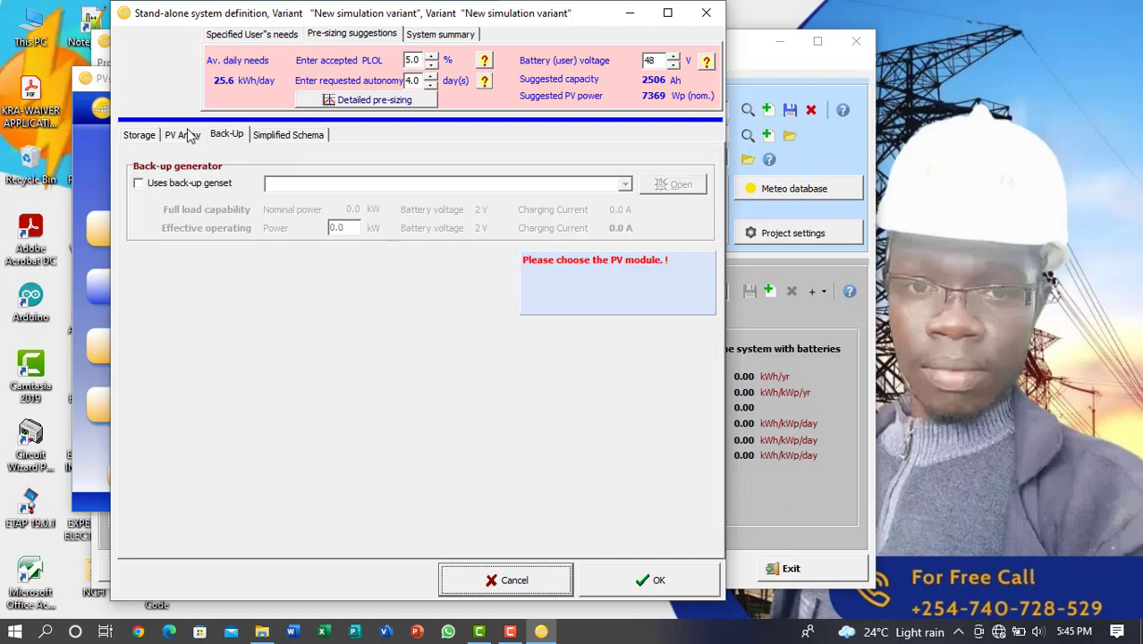
left_click(139, 136)
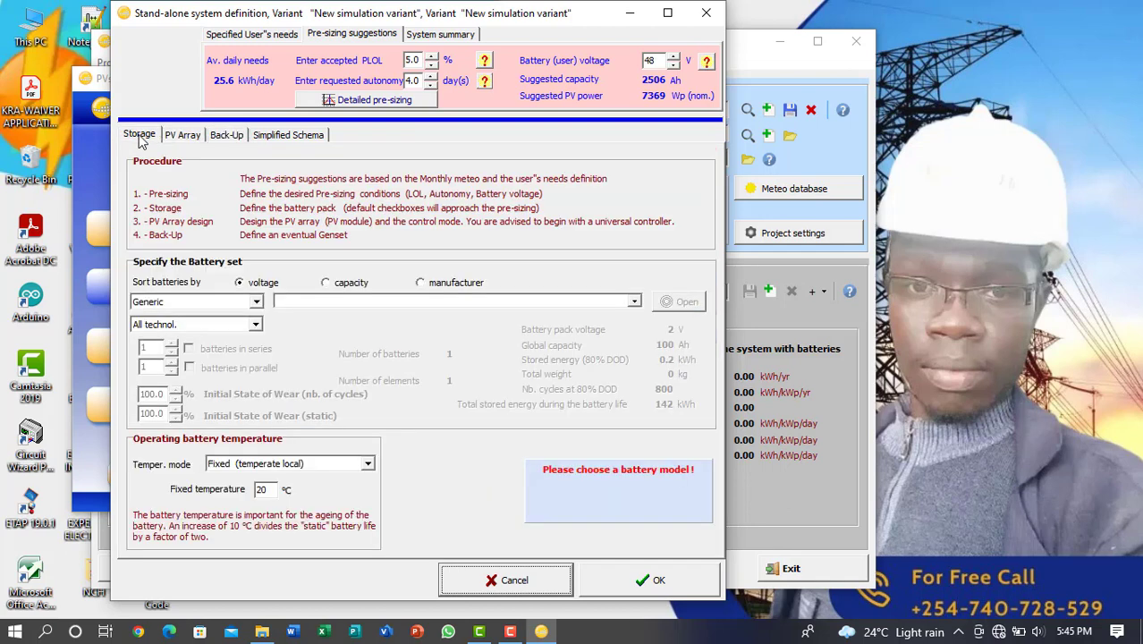
left_click(268, 135)
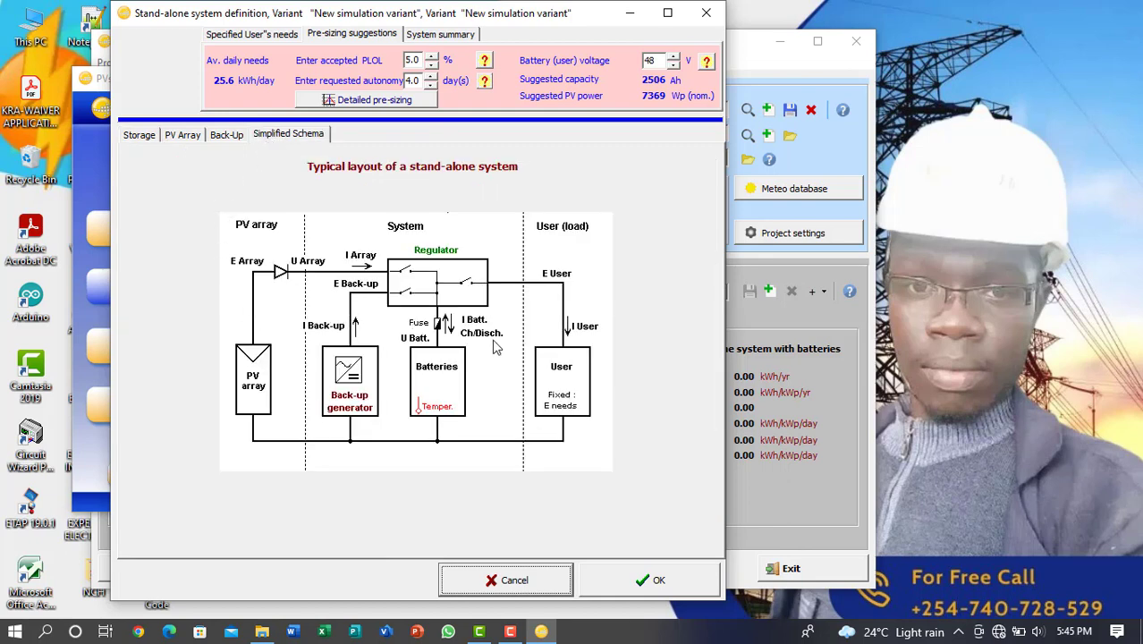
left_click(667, 14)
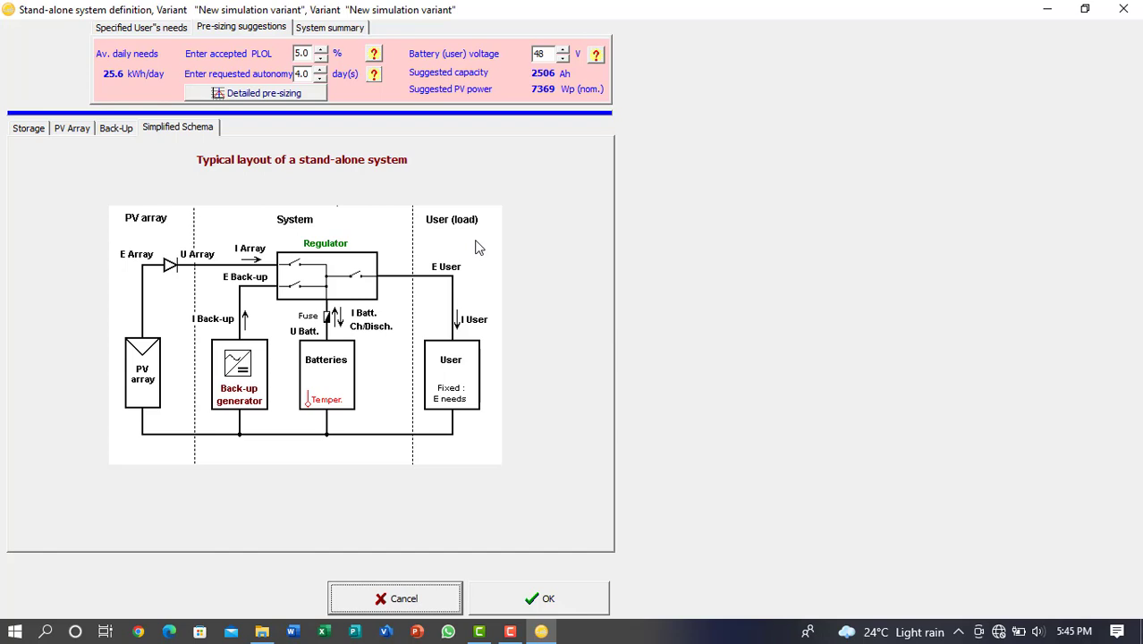
left_click(549, 598)
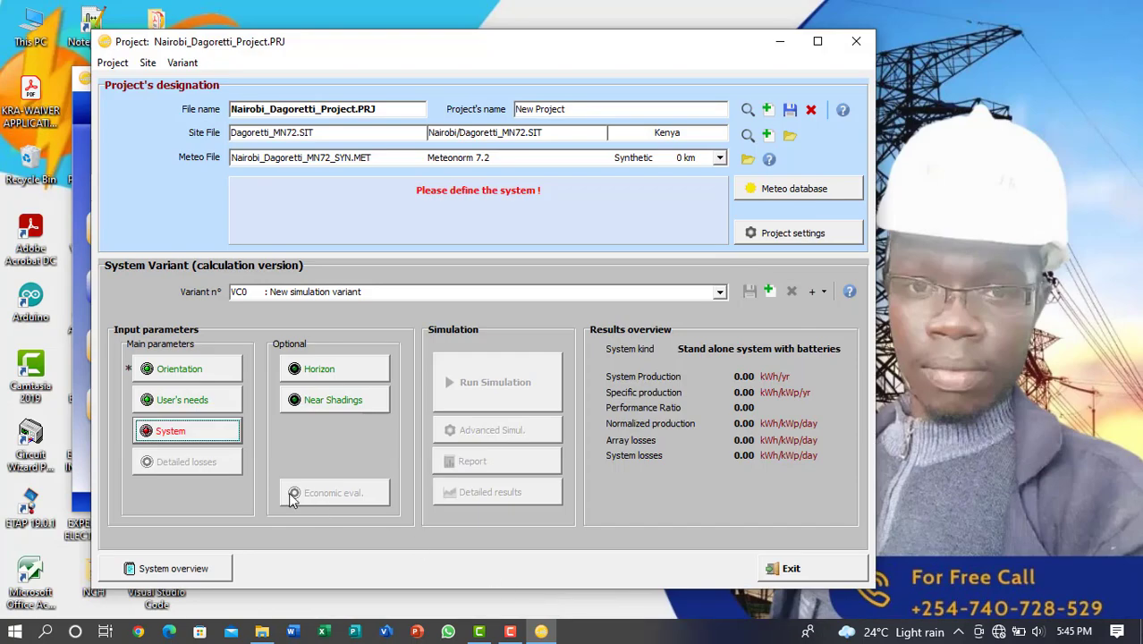
Set the system's battery technology to Lithium-ion and choose the generic 12.8 V, 103 Ah Li LFP module
left_click(200, 428)
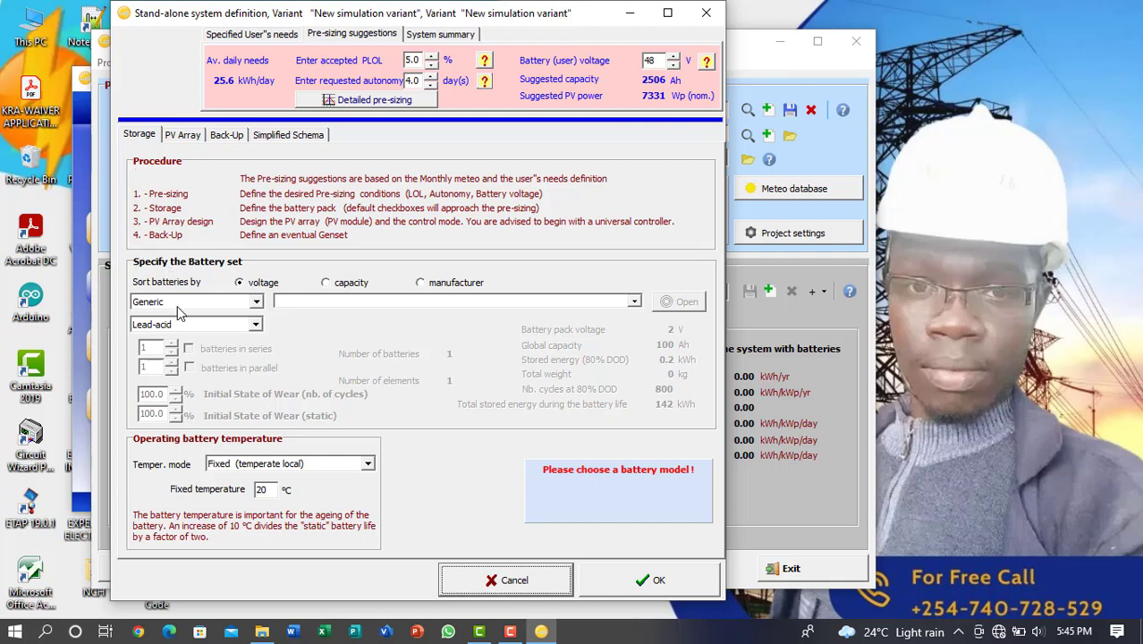
left_click(256, 326)
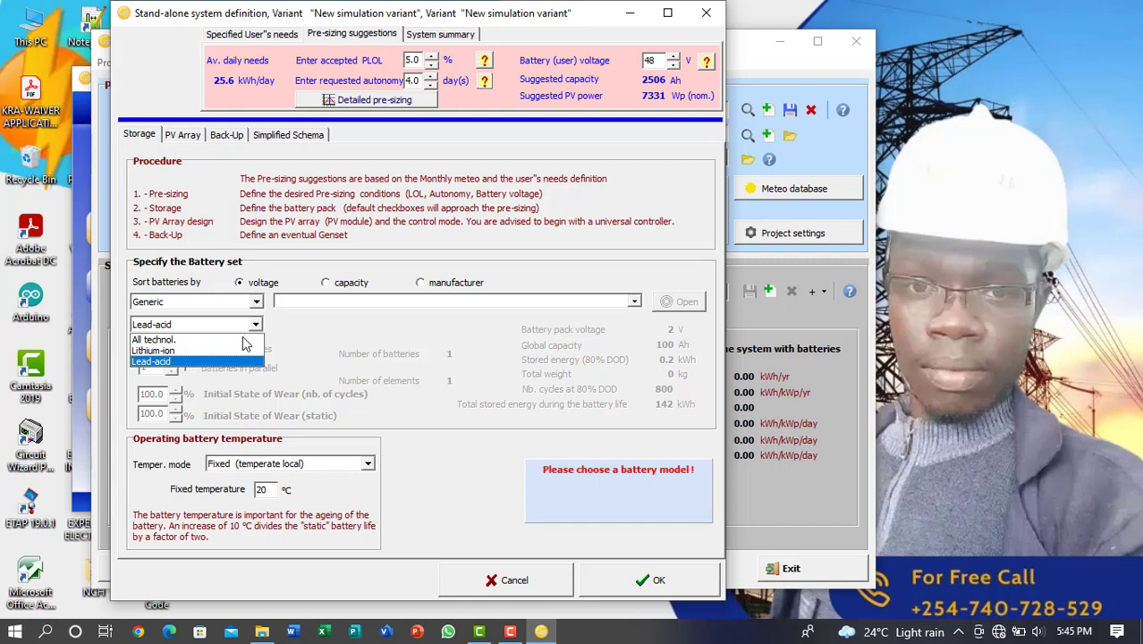
left_click(205, 354)
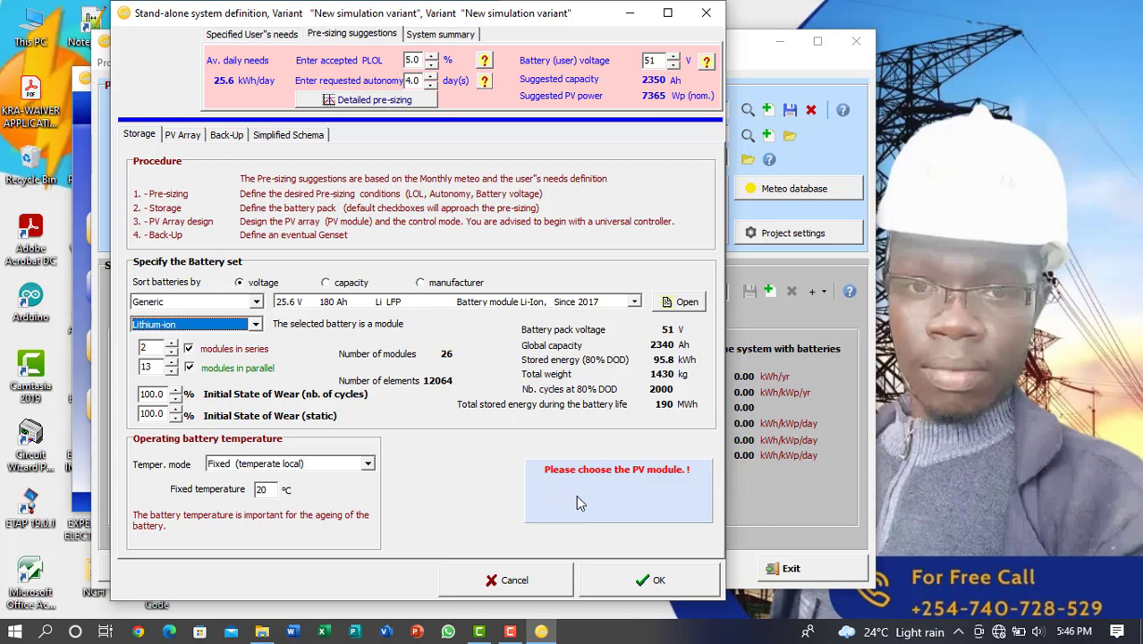
left_click(639, 299)
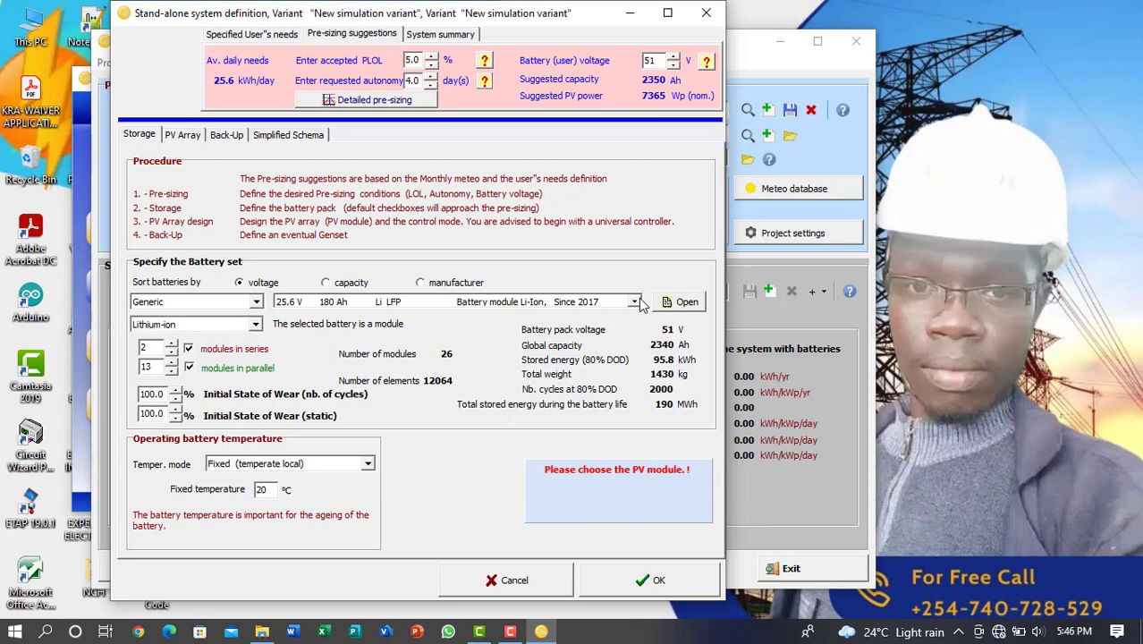
left_click(636, 303)
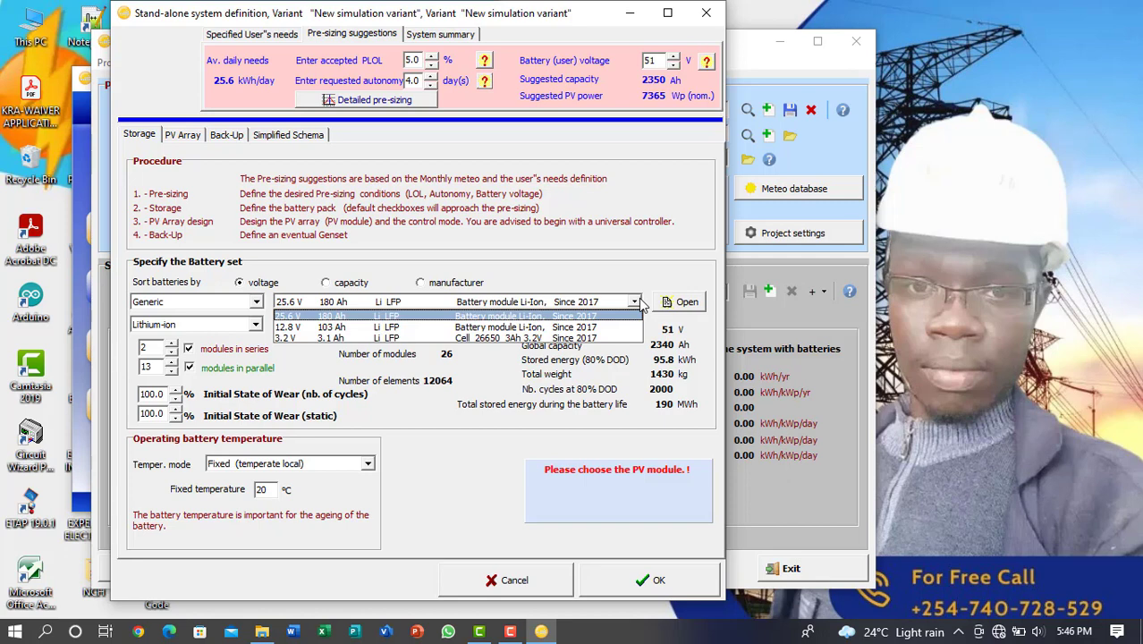
left_click(324, 330)
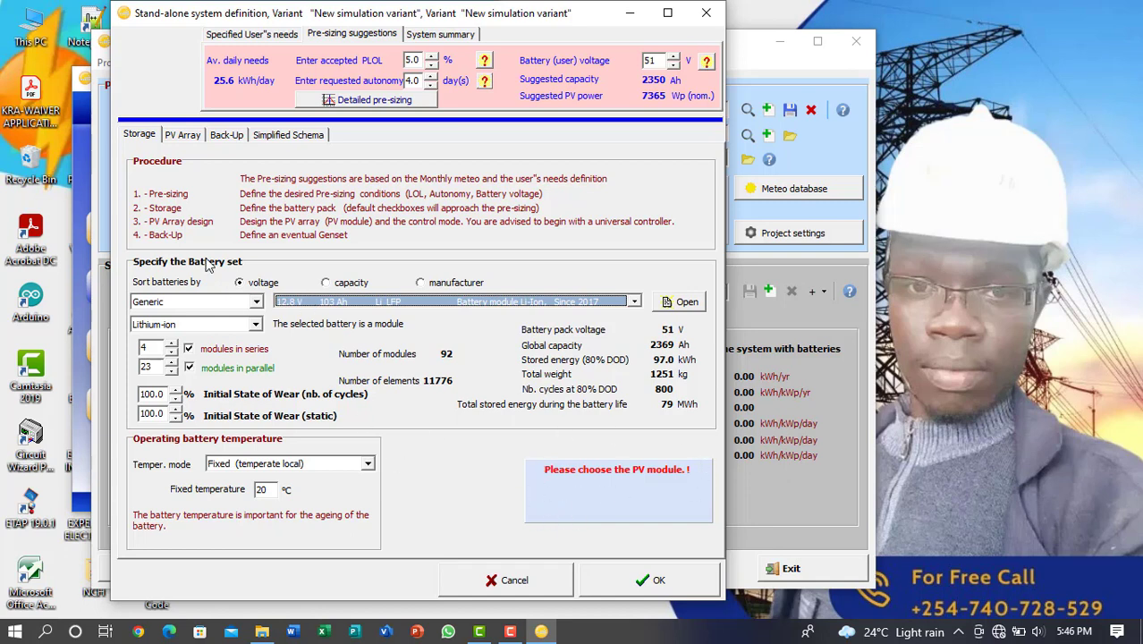
Choose the Suntech 300 Wp 30 V Si-poly module STP300-24/Ve for the PV array
left_click(188, 136)
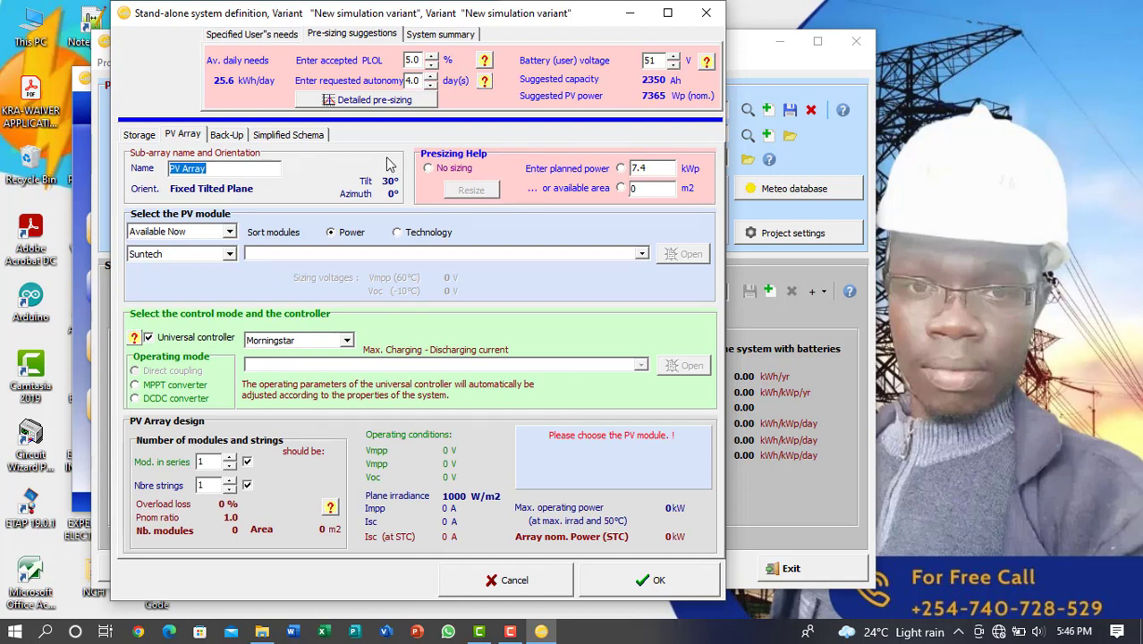
left_click(641, 254)
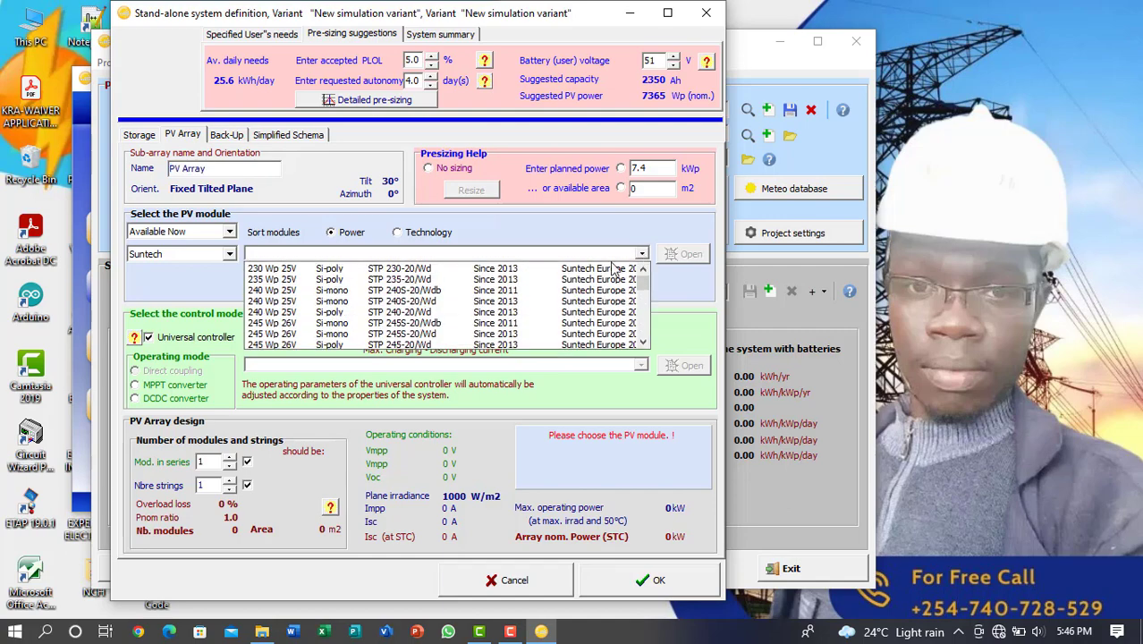
scroll(451, 305, "down", 2)
scroll(452, 306, "down", 1)
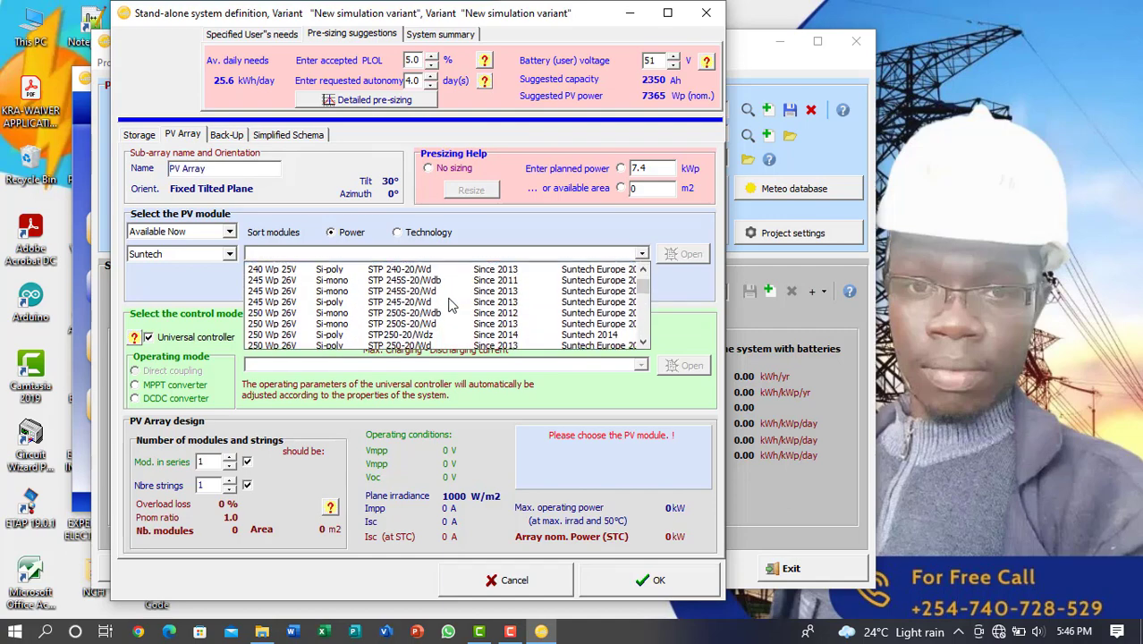
scroll(451, 306, "up", 1)
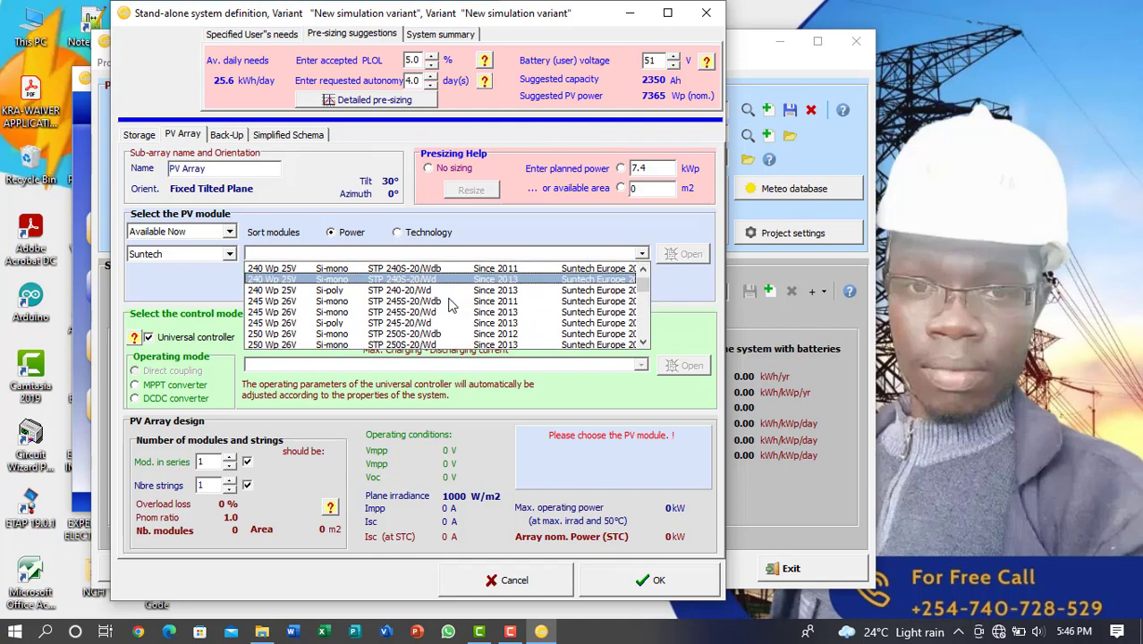
scroll(452, 306, "down", 1)
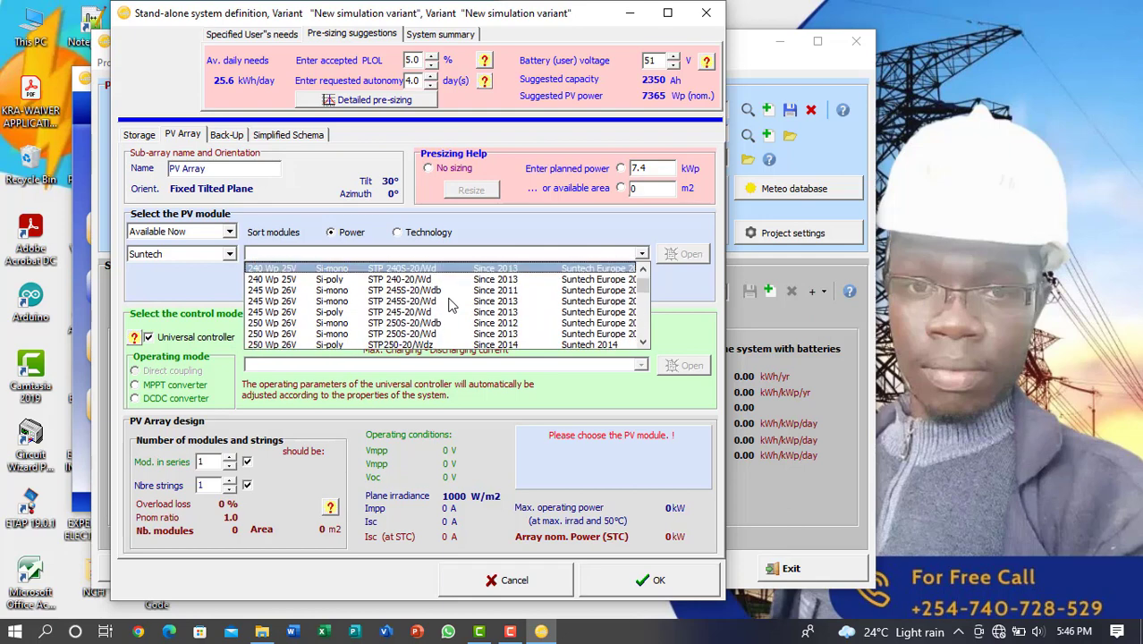
scroll(451, 306, "down", 10)
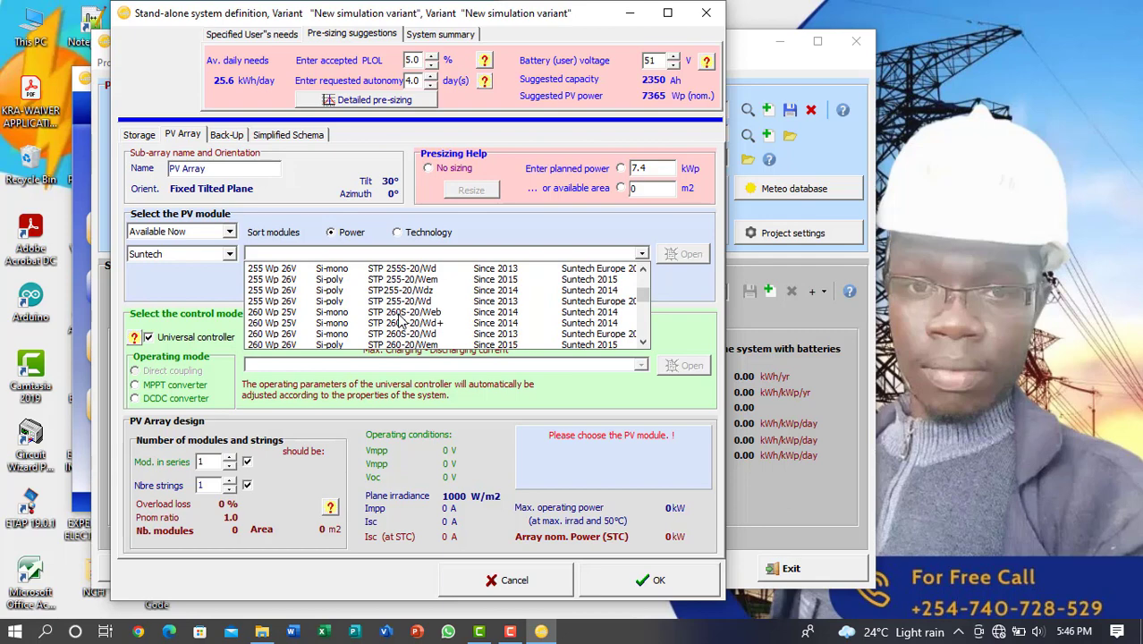
scroll(402, 320, "down", 8)
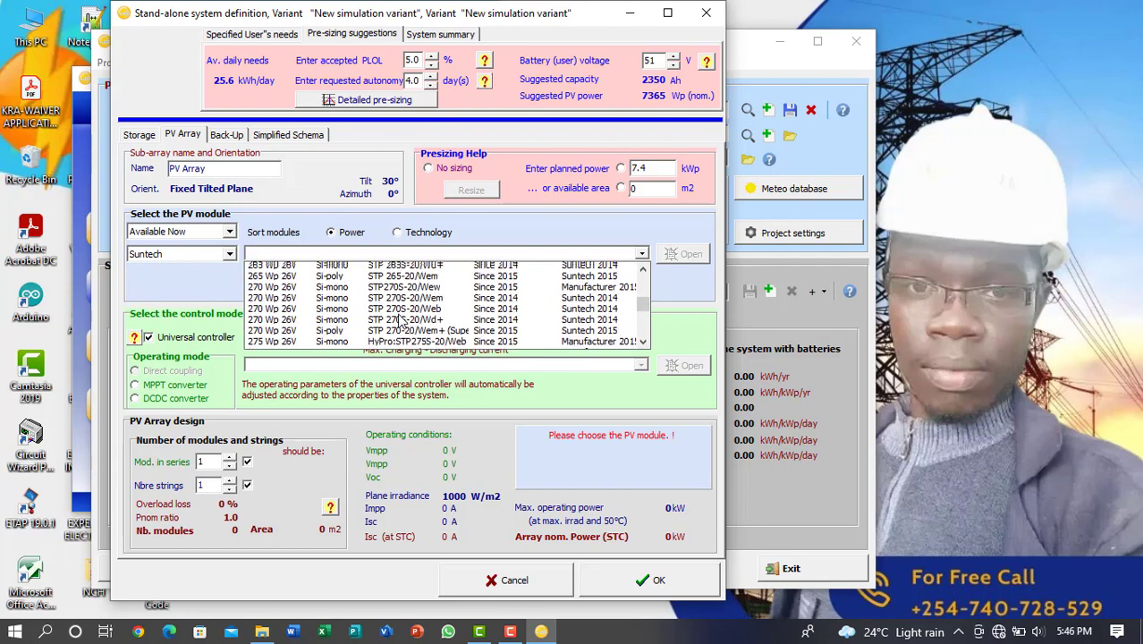
scroll(402, 320, "down", 10)
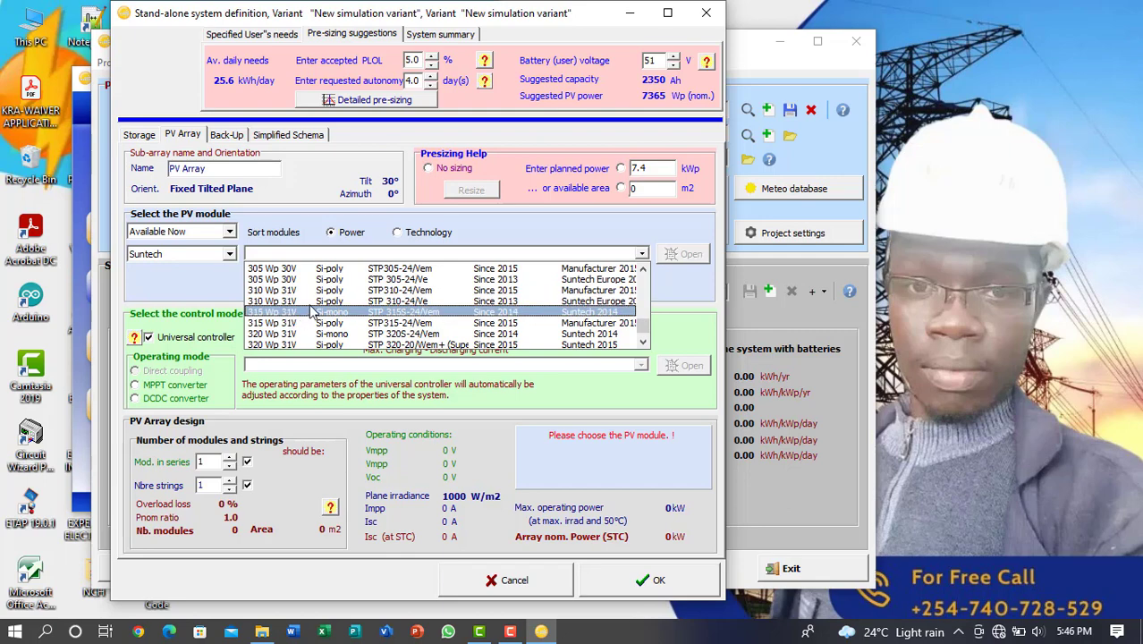
scroll(286, 304, "up", 2)
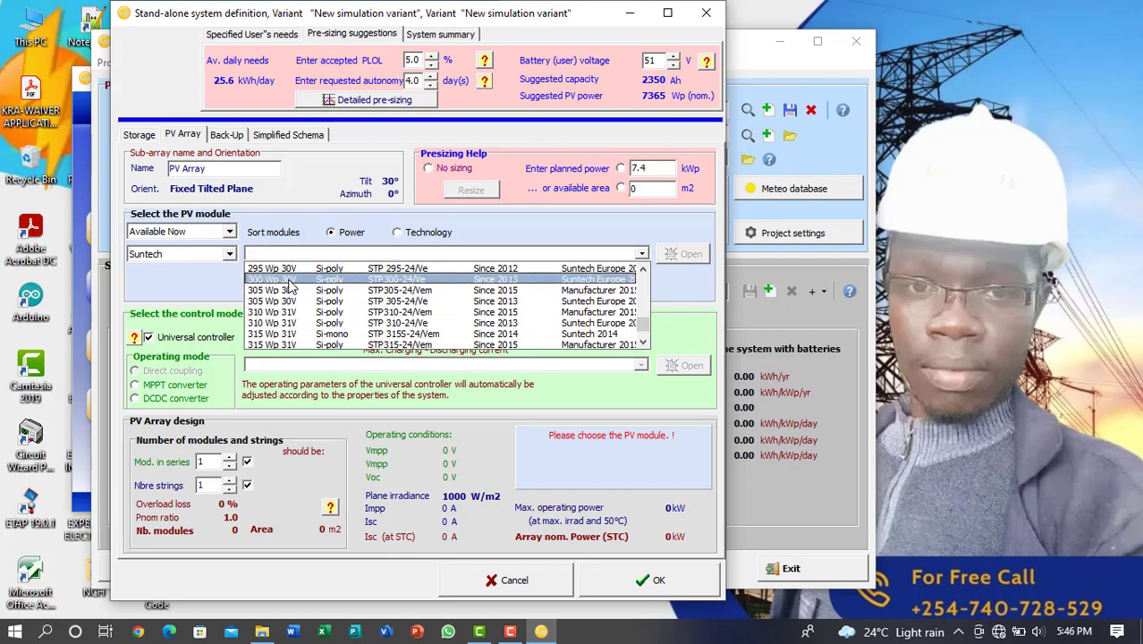
left_click(363, 282)
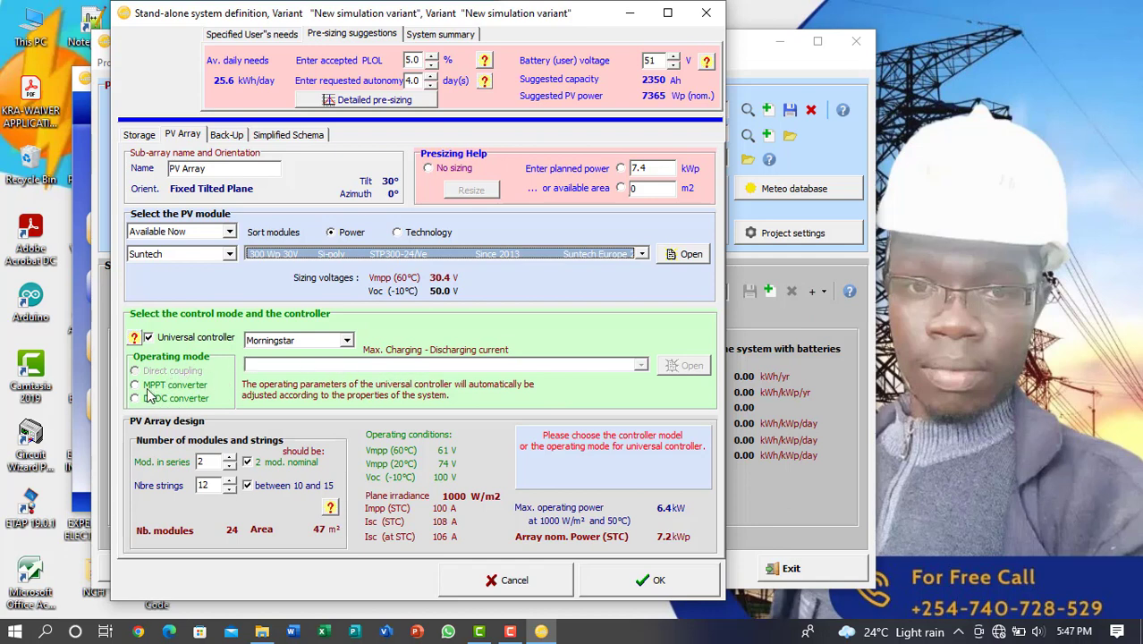
Set the universal controller's operating mode to MPPT converter and keep Generic as its manufacturer
left_click(135, 386)
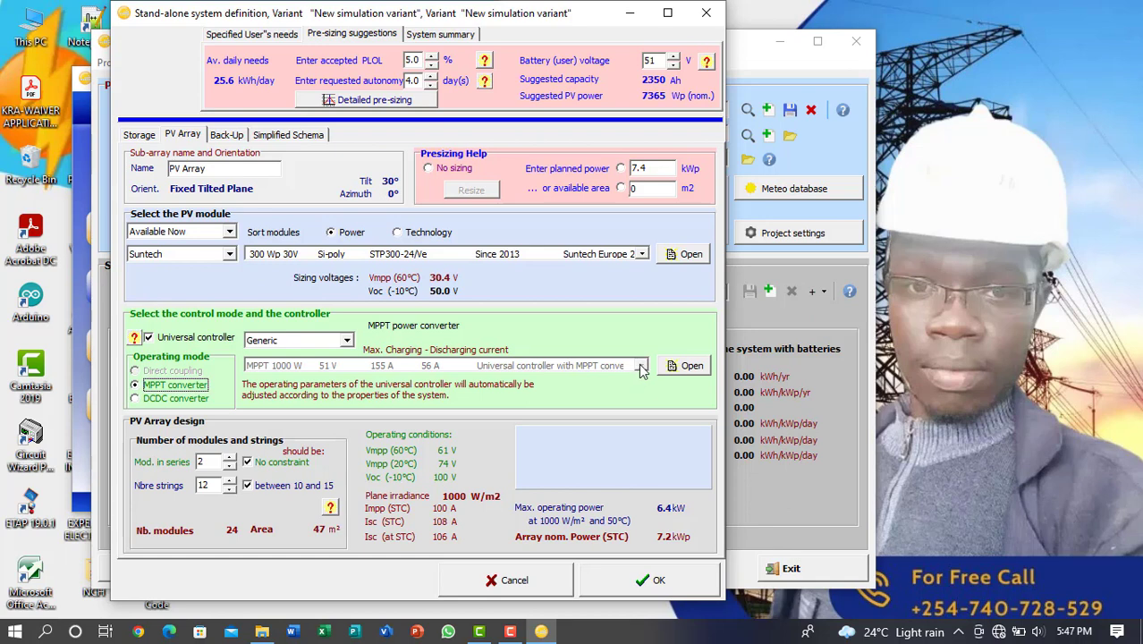
left_click(347, 339)
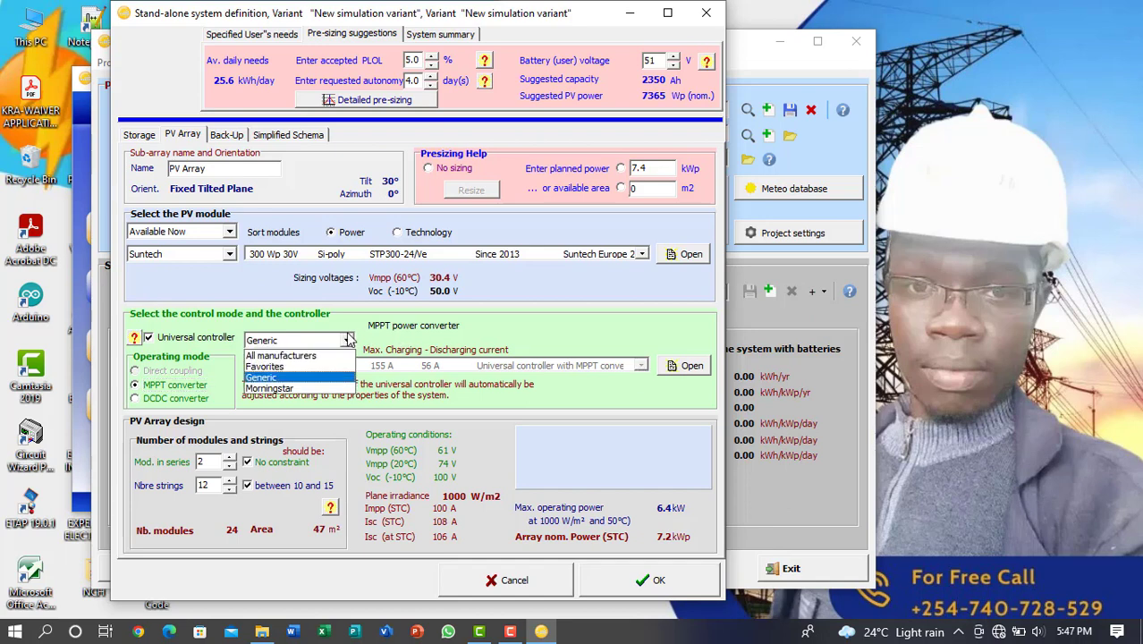
left_click(349, 341)
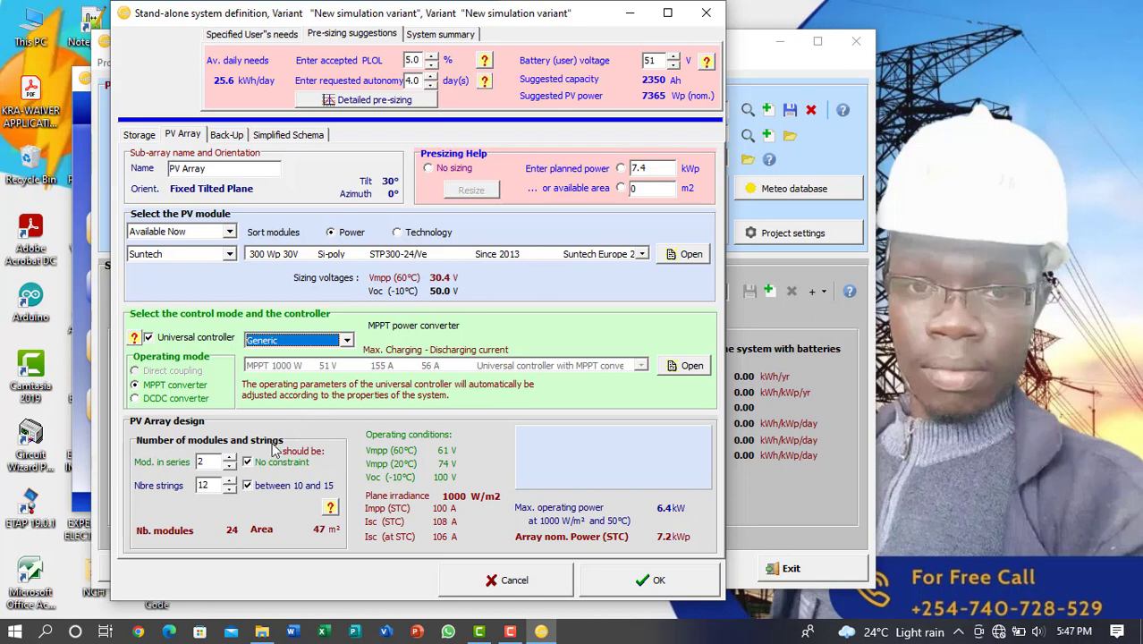
Reduce the PV array to 1 module in series and 1 string, and accept the system definition
left_click(231, 465)
left_click(229, 480)
left_click(230, 489)
left_click(230, 489)
left_click(230, 489)
left_click(230, 489)
left_click(230, 489)
left_click(230, 489)
left_click(230, 489)
left_click(229, 489)
left_click(230, 489)
left_click(230, 490)
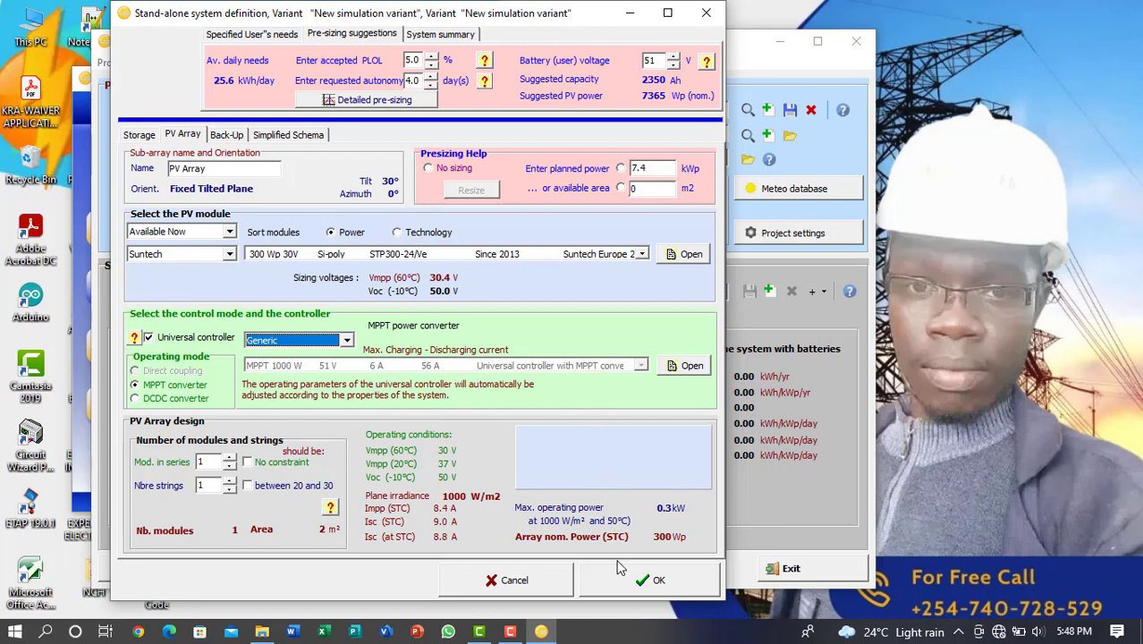
left_click(653, 581)
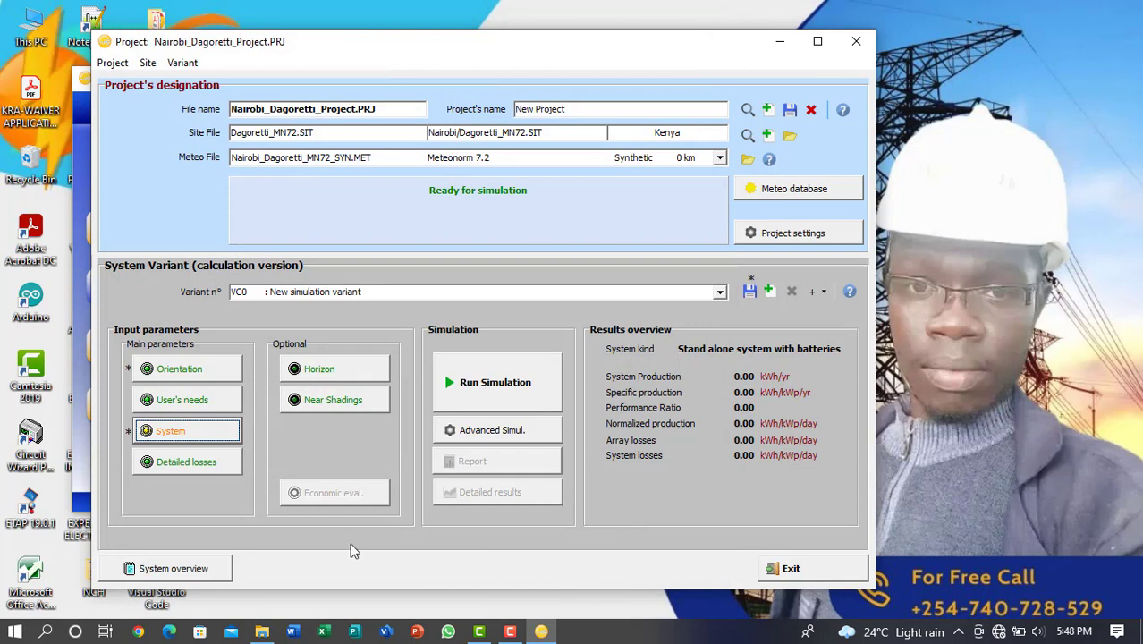
Reopen the system definition, apply the suggested number of strings and set 2 modules in series
left_click(199, 433)
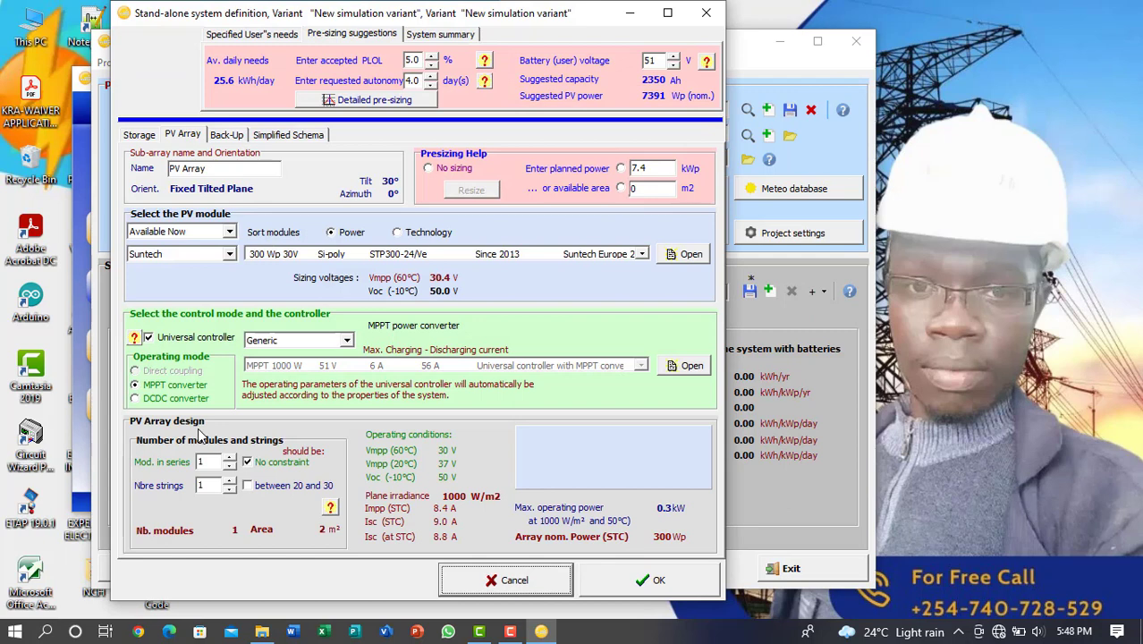
left_click(247, 485)
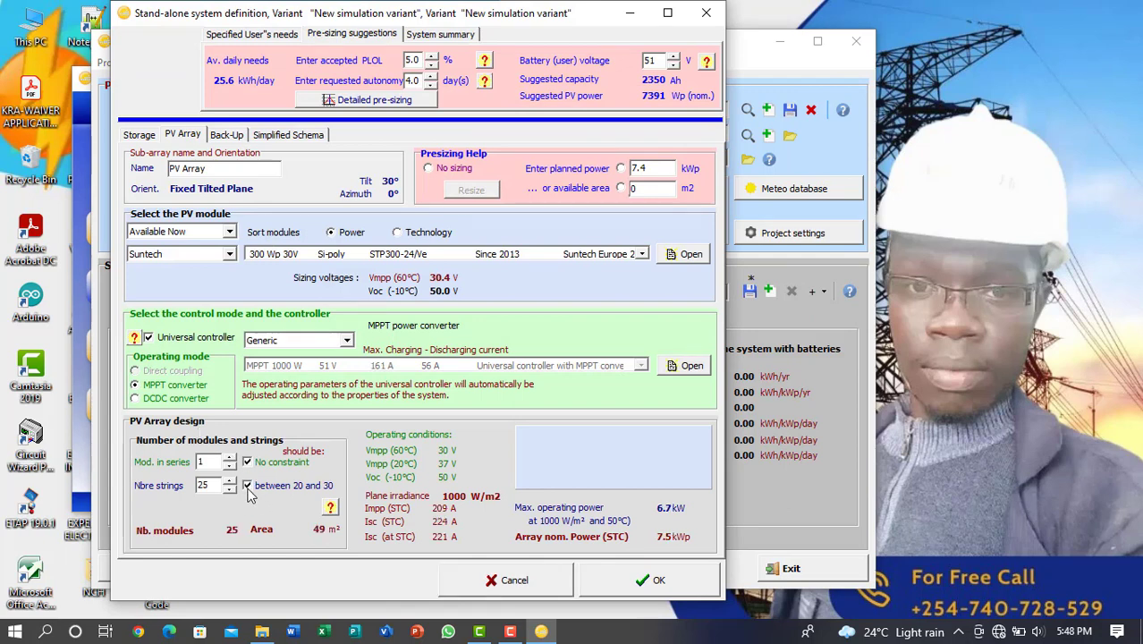
left_click(230, 458)
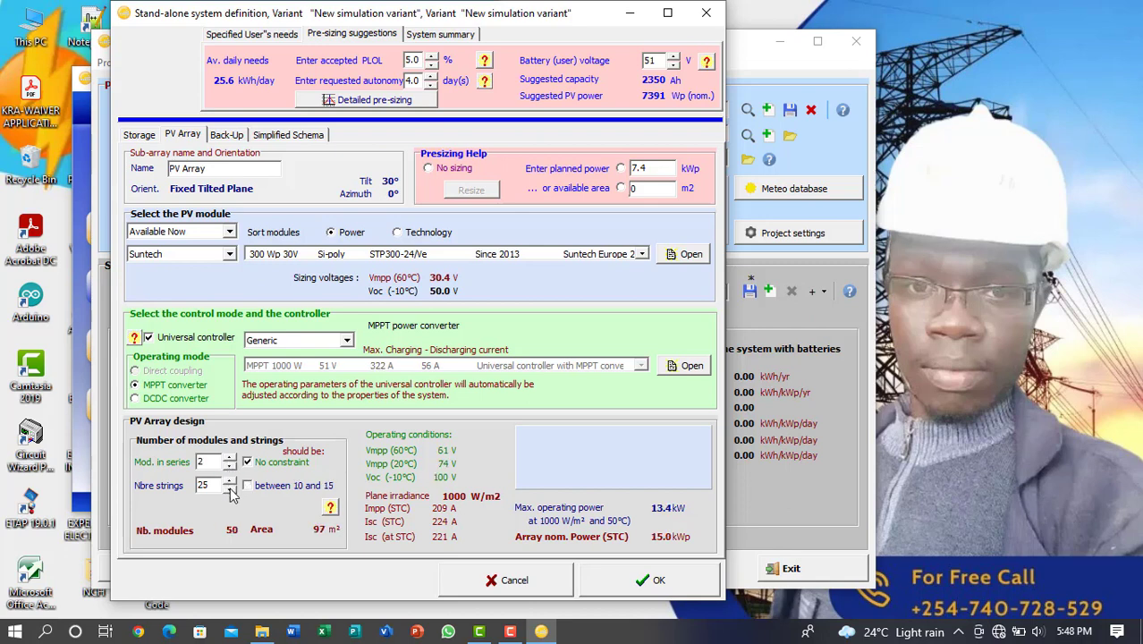
Lower the PV array's number of strings to 1 and accept the system definition
left_click(230, 490)
left_click(230, 490)
left_click(230, 490)
left_click(229, 491)
left_click(230, 490)
left_click(230, 490)
left_click(230, 490)
left_click(230, 490)
left_click(229, 490)
left_click(230, 490)
left_click(230, 490)
left_click(230, 490)
left_click(230, 490)
left_click(230, 490)
left_click(230, 490)
left_click(230, 490)
left_click(230, 491)
left_click(230, 490)
left_click(230, 490)
left_click(230, 490)
left_click(230, 490)
left_click(656, 580)
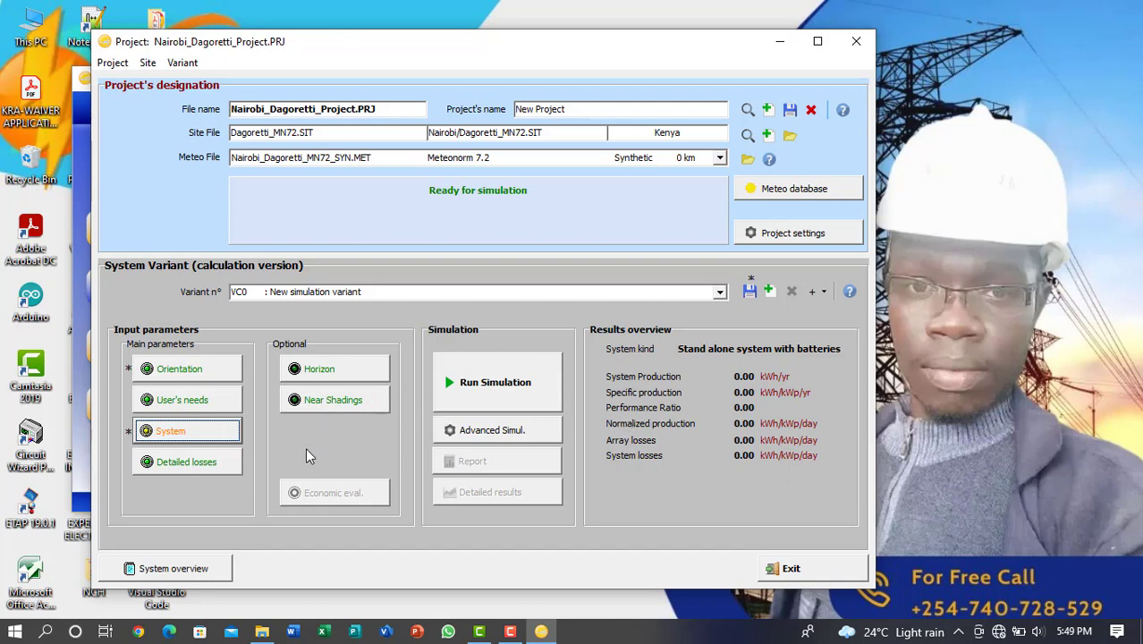
Reopen the system definition, raise the PV array's number of strings to 12 and accept it
left_click(187, 434)
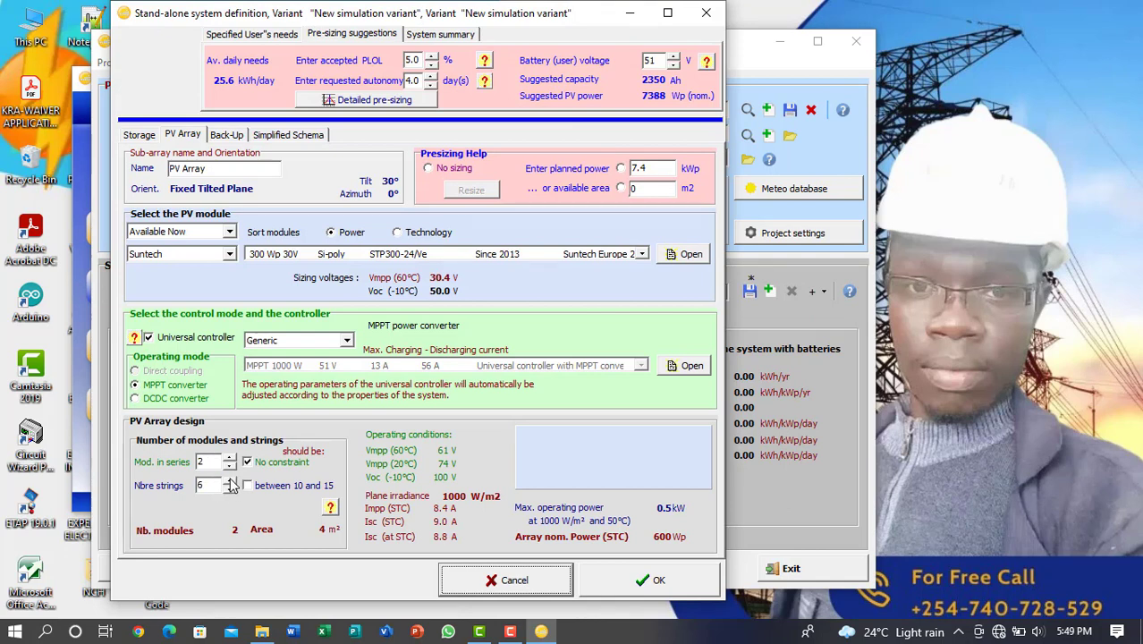
left_click(230, 482)
left_click(230, 481)
left_click(230, 481)
left_click(635, 585)
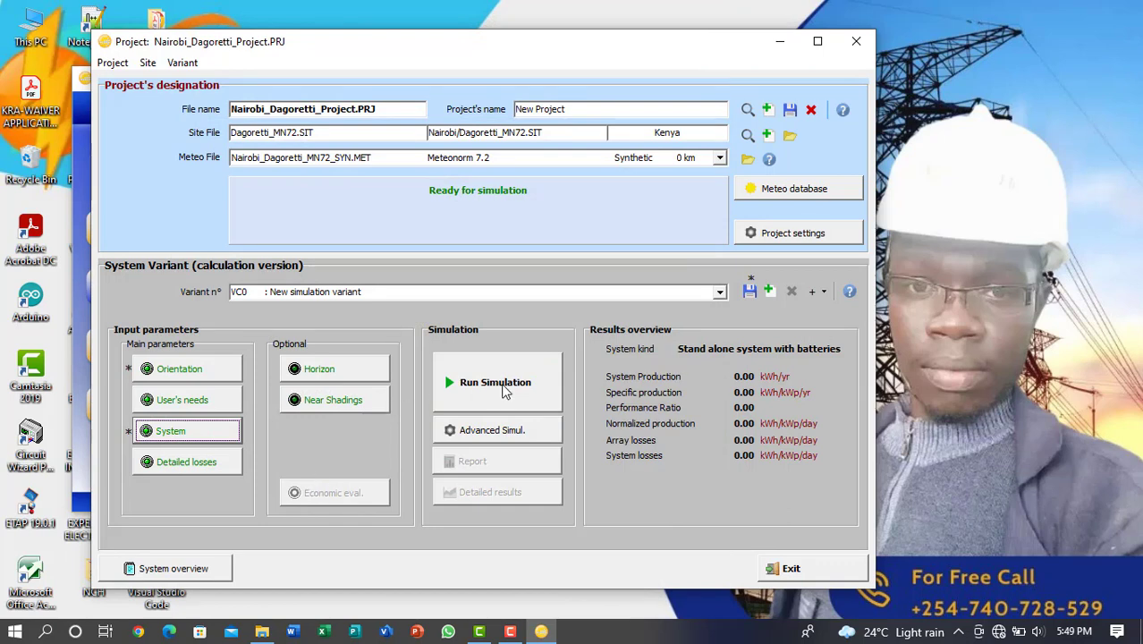
Check the PV array design and the simplified schema in the system definition, and accept it
left_click(175, 433)
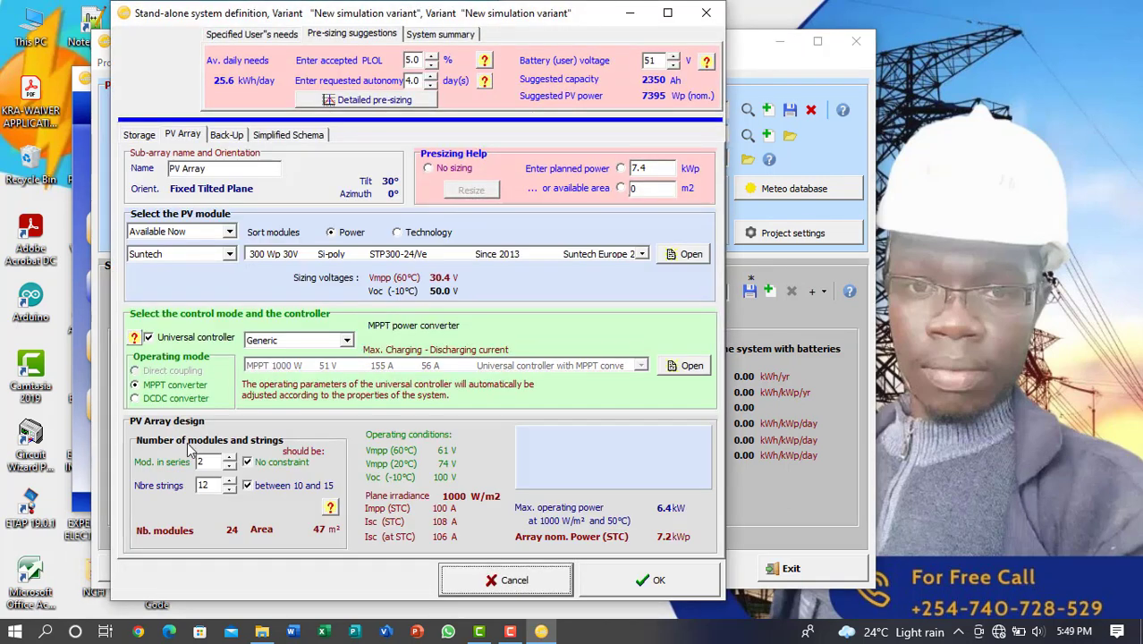
left_click(268, 139)
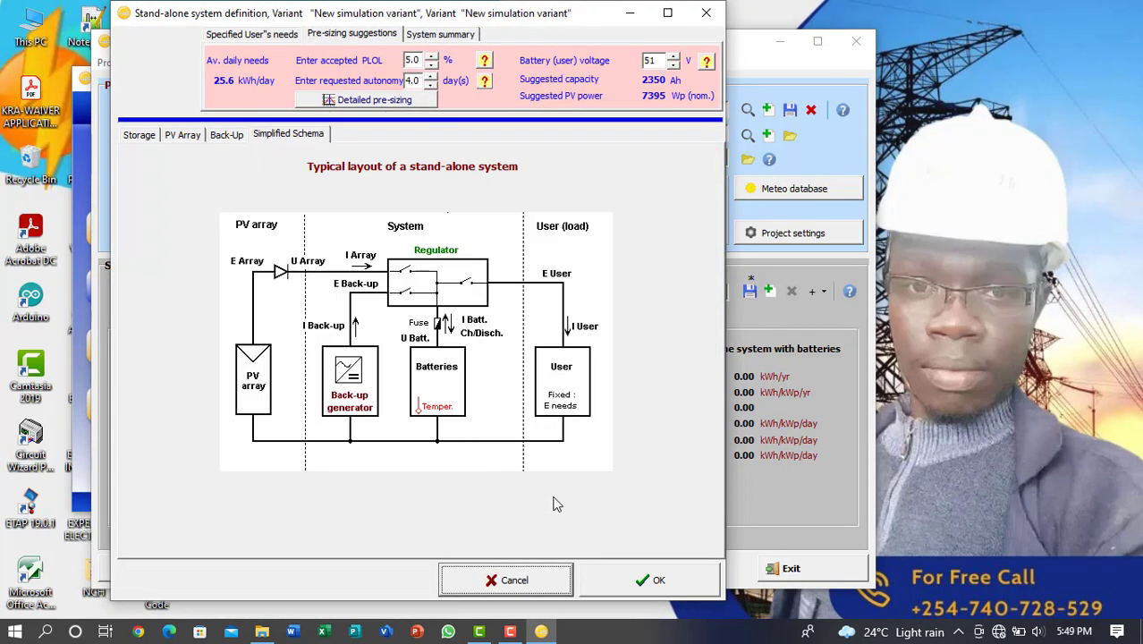
left_click(645, 572)
Run the simulation, save the "New simulation variant" and close the simulation progress window
left_click(502, 385)
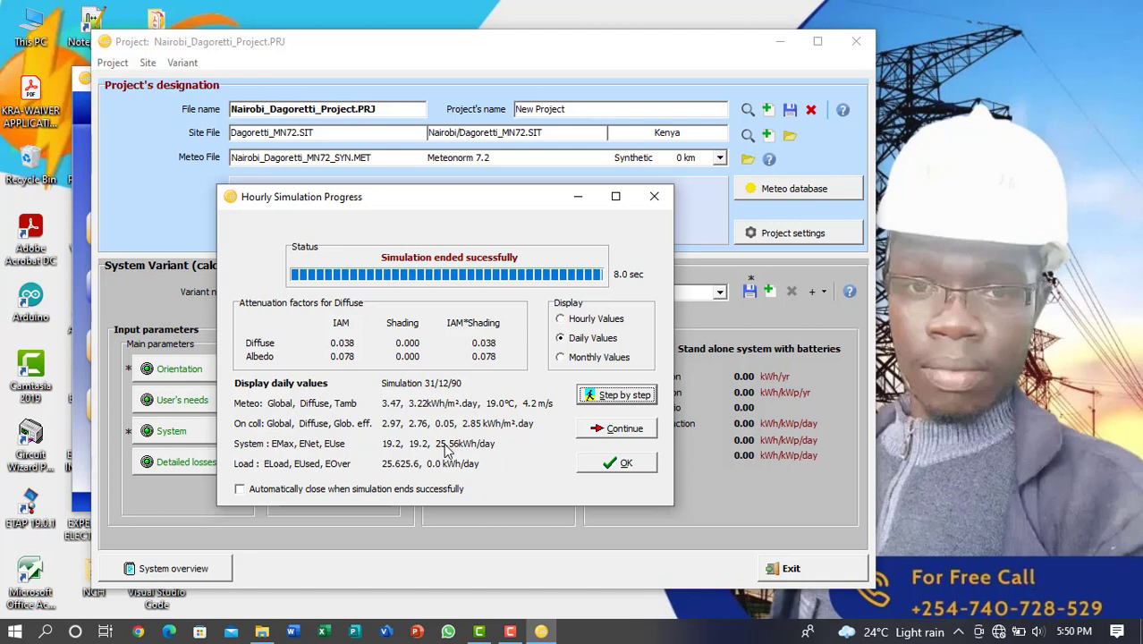
left_click(626, 463)
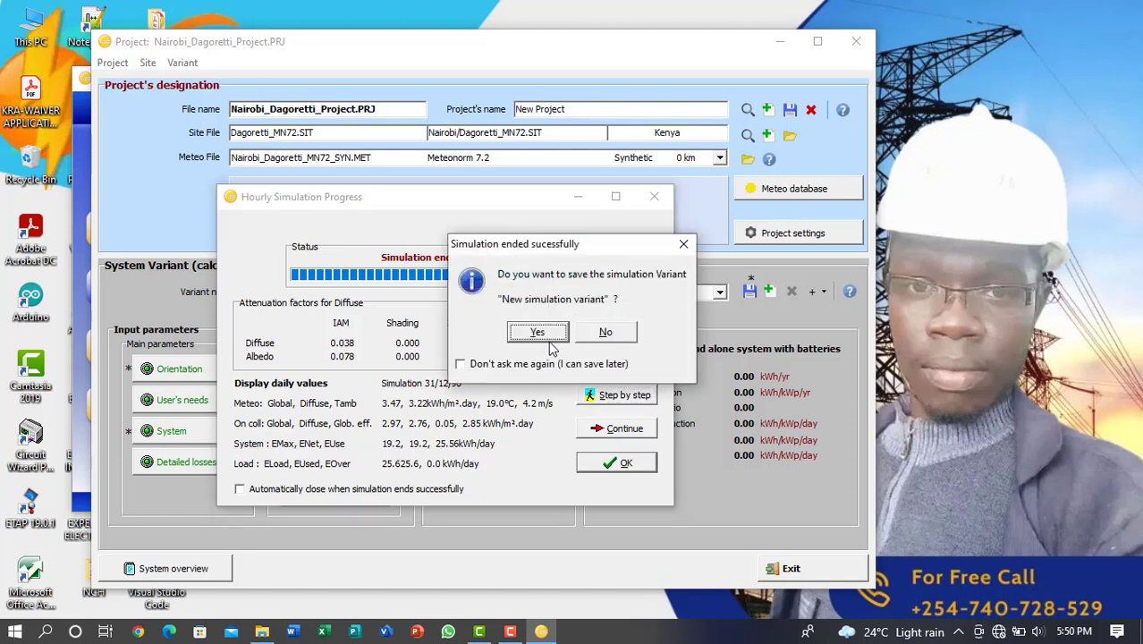
left_click(539, 333)
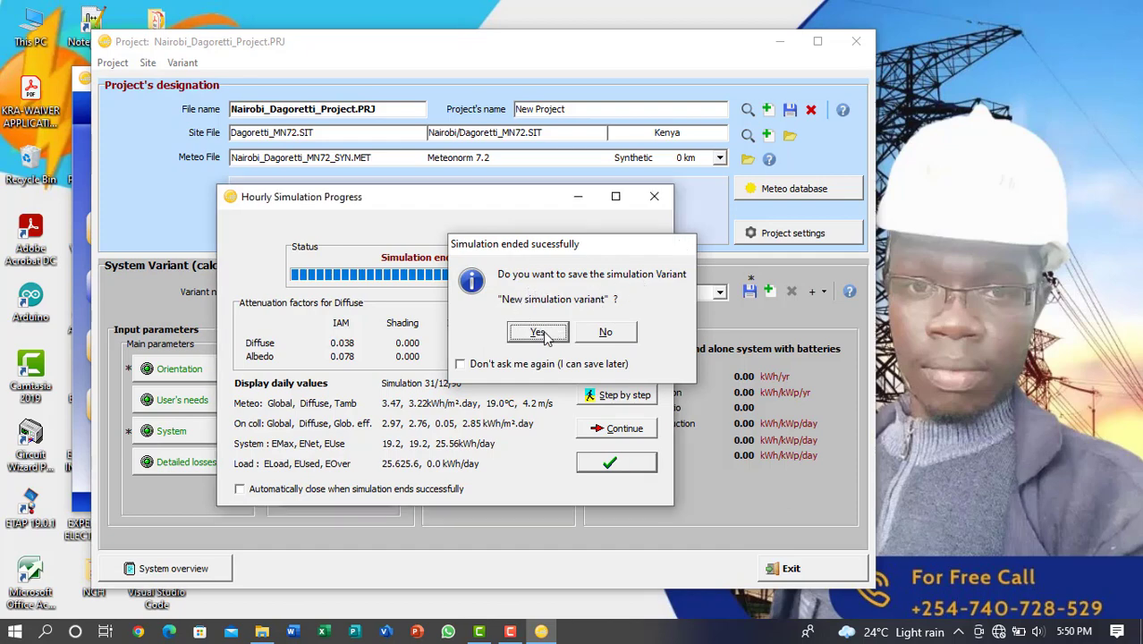
left_click(427, 299)
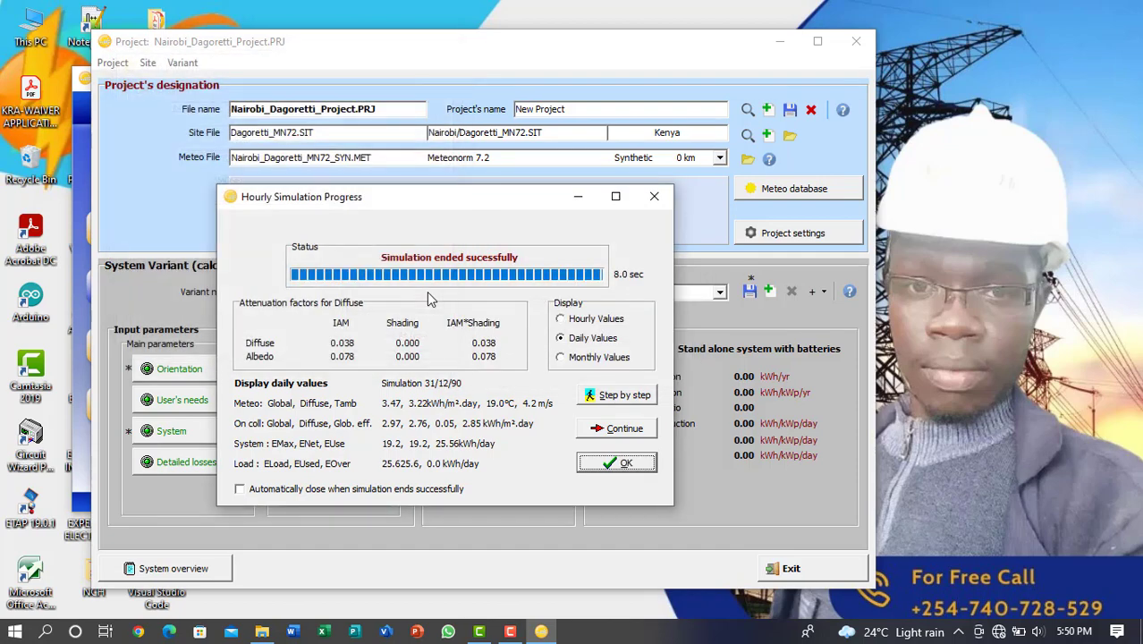
left_click(621, 460)
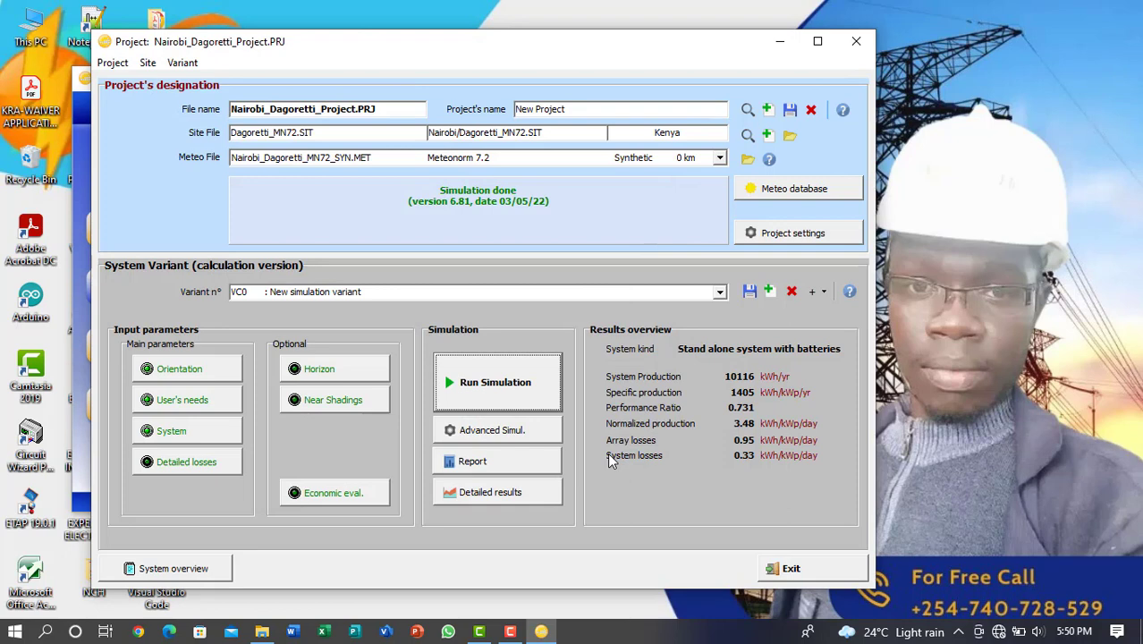
Open the simulation report at page width and examine the simulation, PV array, battery and controller parameters on page 1
left_click(499, 461)
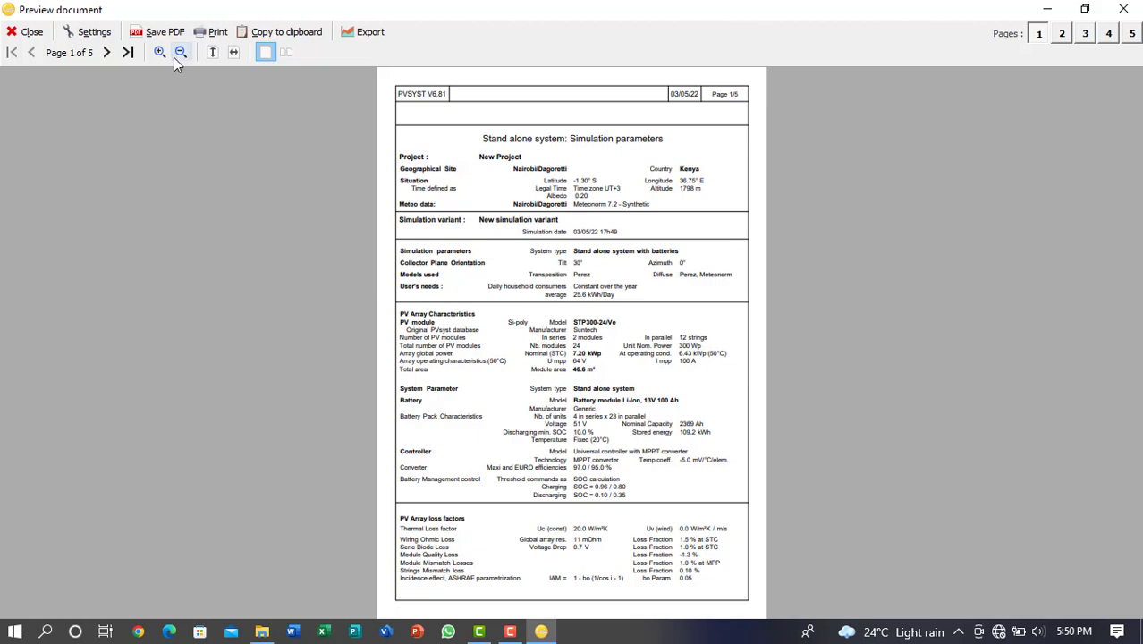
left_click(233, 52)
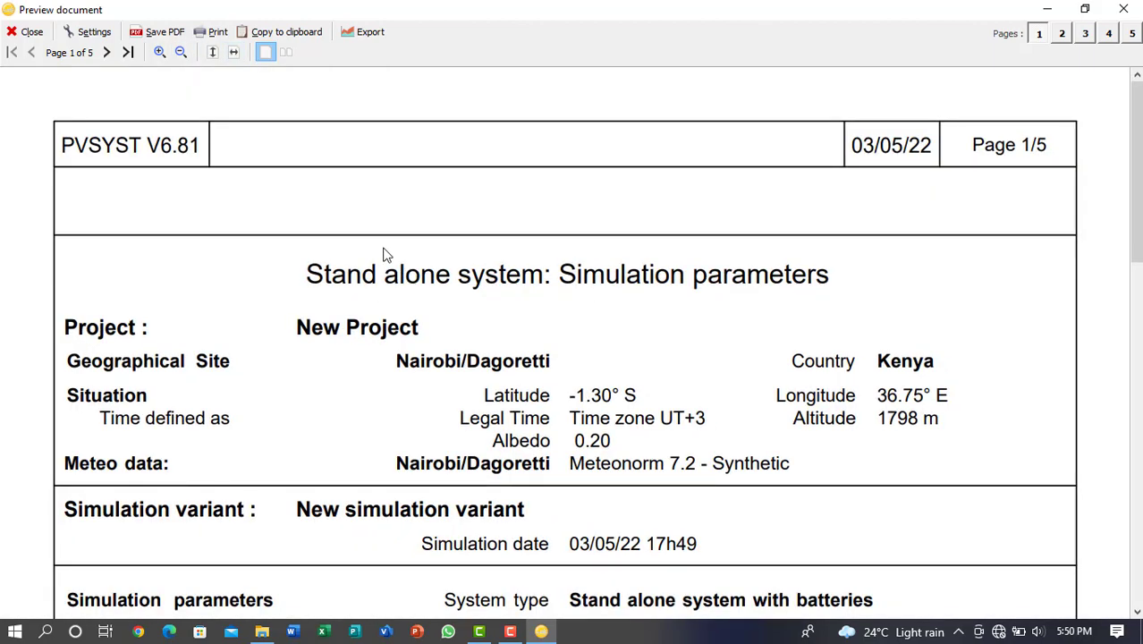
scroll(388, 250, "down", 5)
scroll(388, 249, "up", 5)
scroll(227, 309, "down", 1)
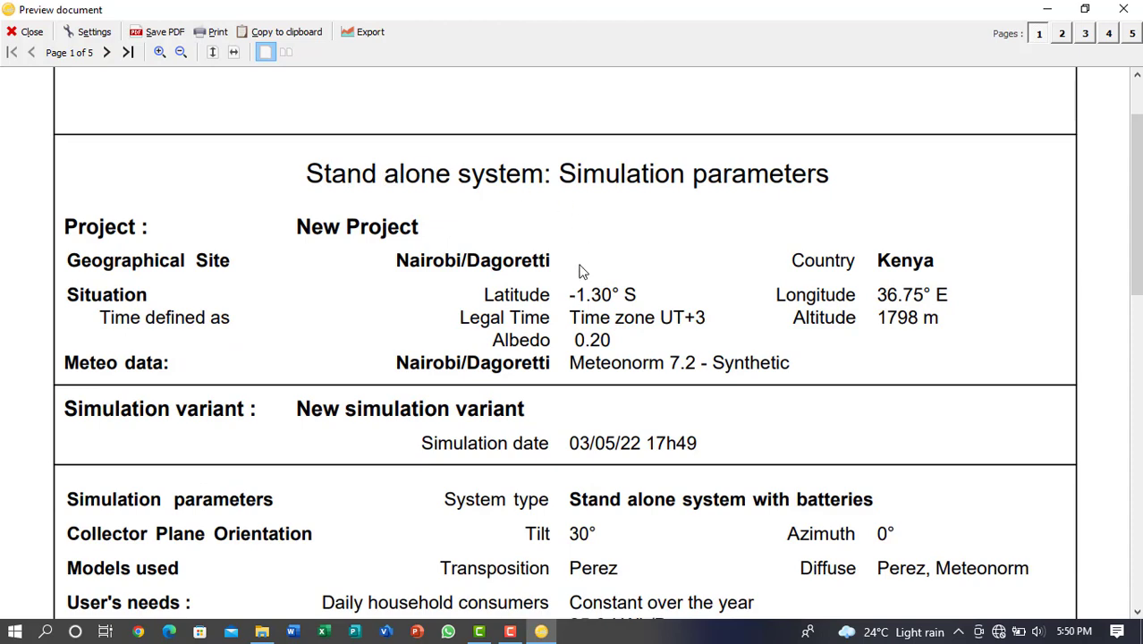
scroll(675, 267, "down", 3)
scroll(676, 266, "up", 1)
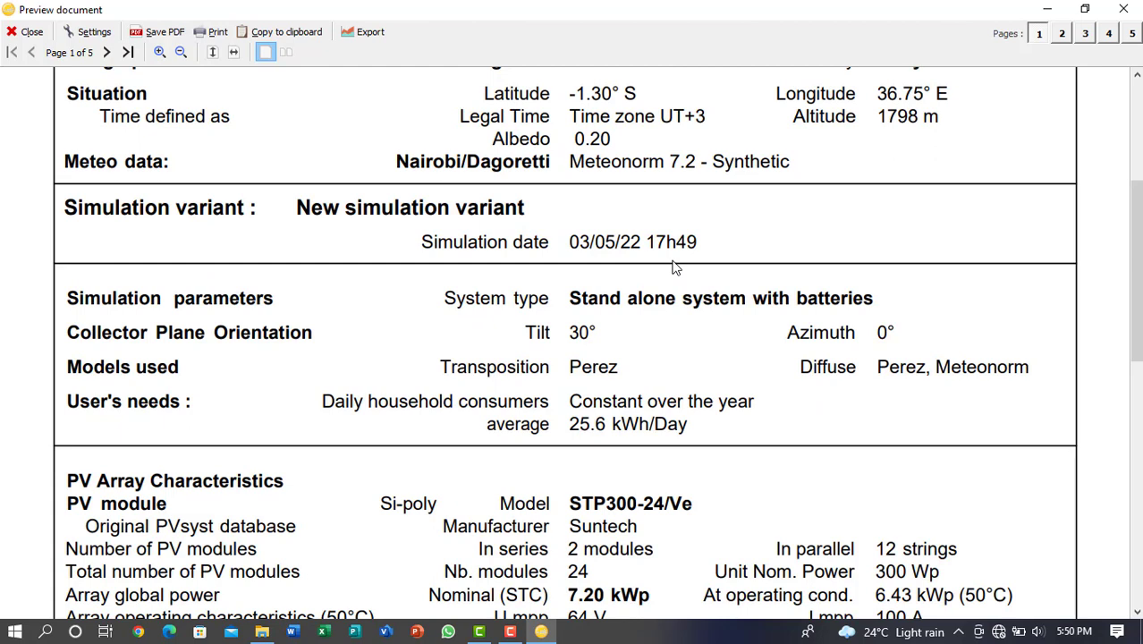
scroll(676, 267, "down", 1)
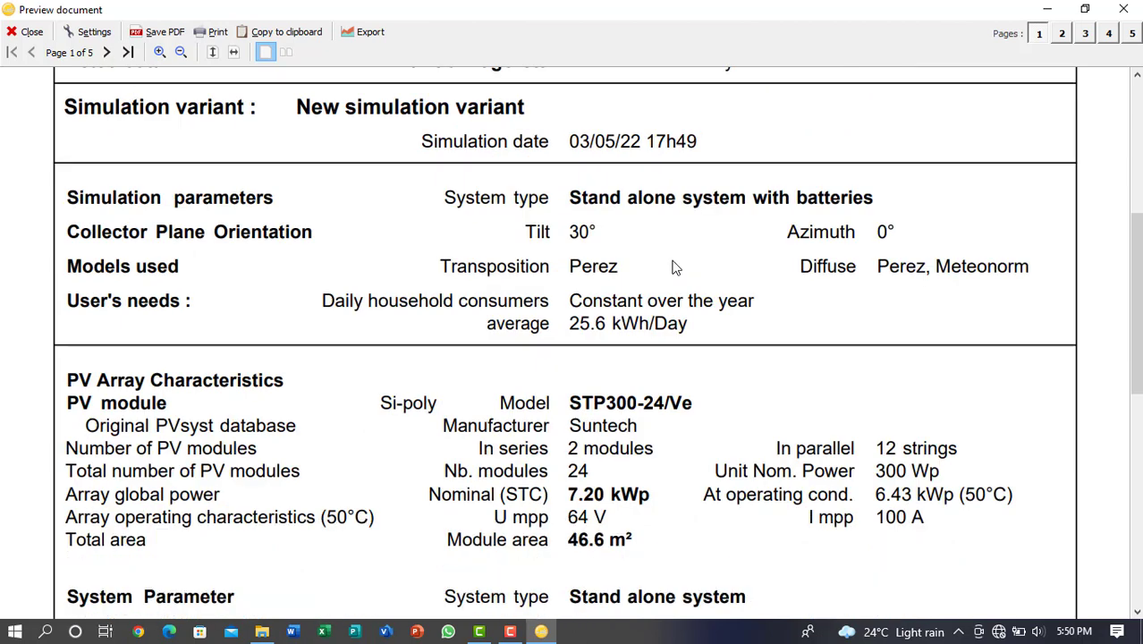
scroll(675, 267, "down", 1)
scroll(675, 266, "down", 2)
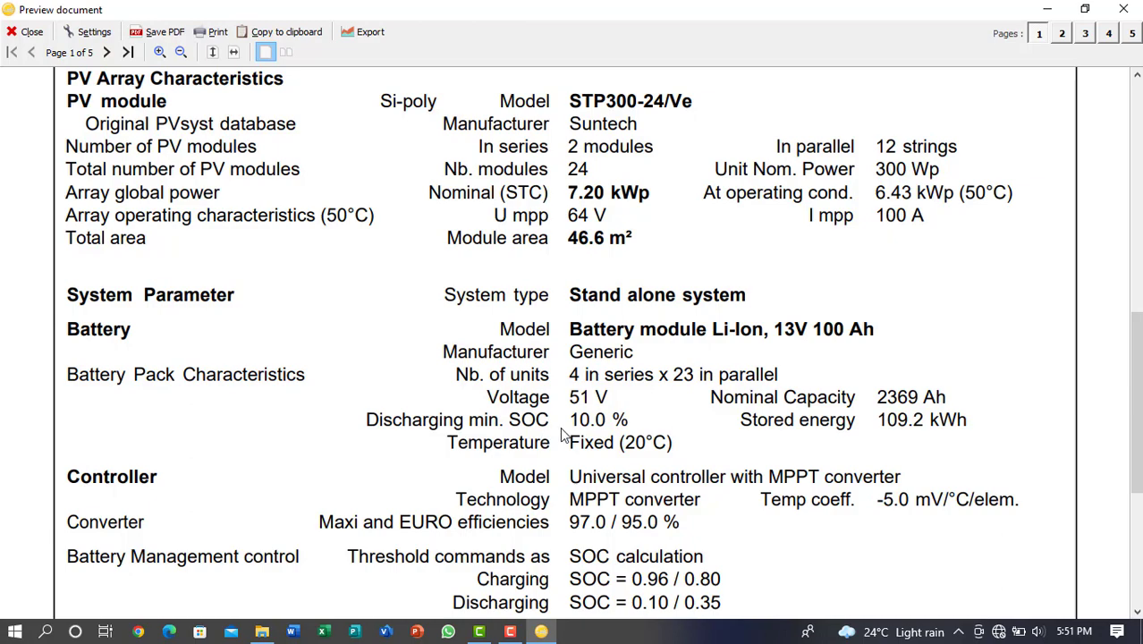
Go through the remaining report pages to the energy loss diagram on page 5
scroll(561, 431, "down", 15)
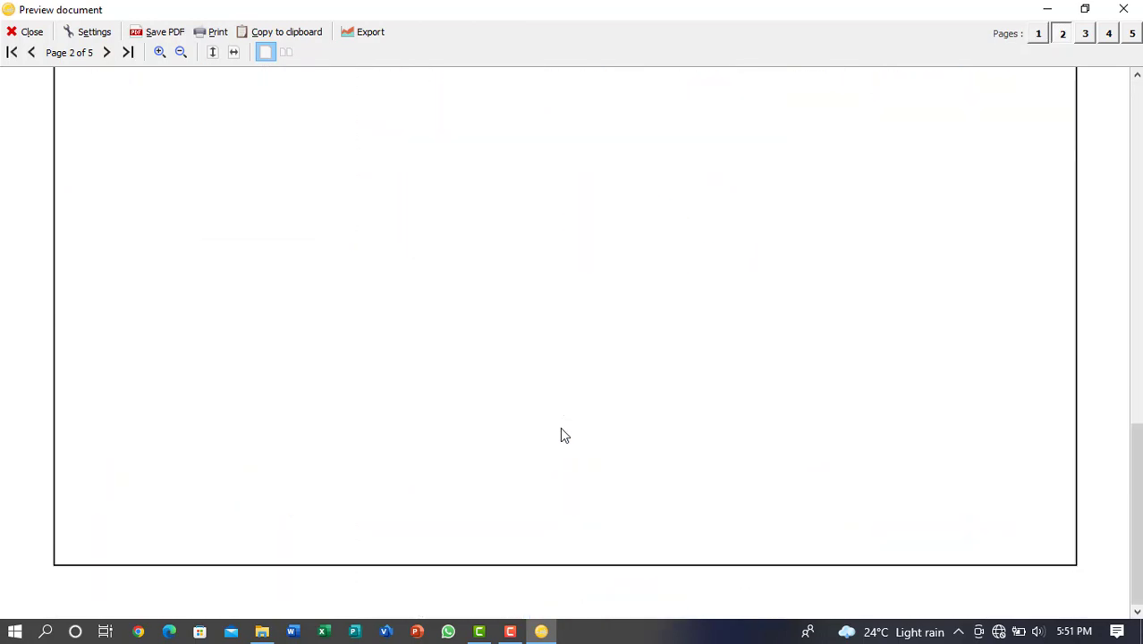
scroll(560, 428, "down", 15)
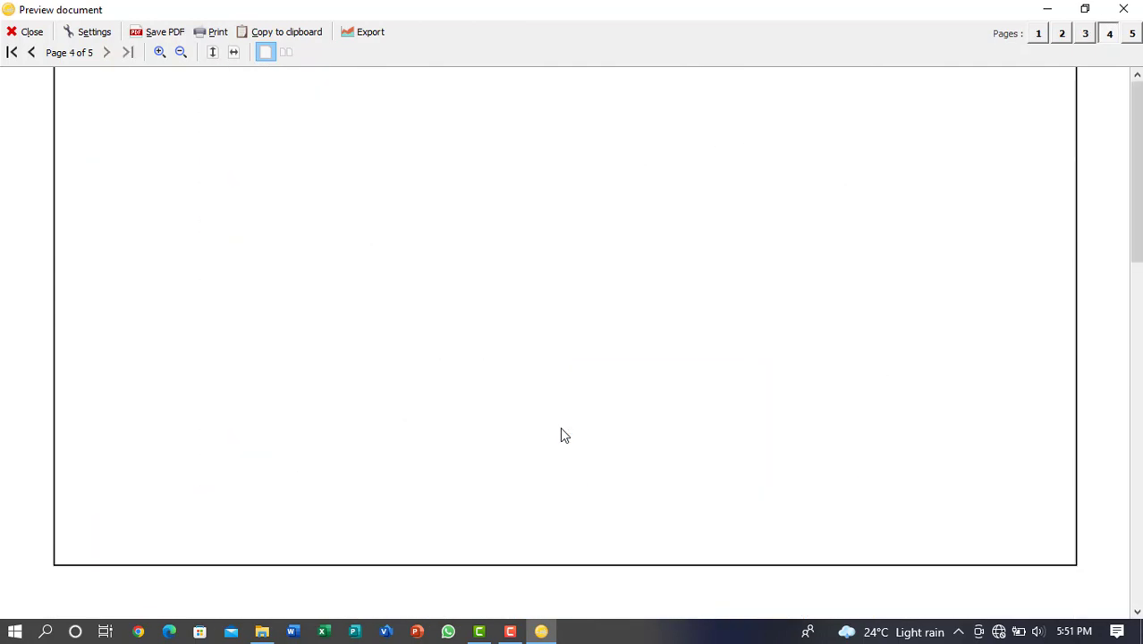
scroll(562, 434, "down", 10)
scroll(562, 434, "down", 6)
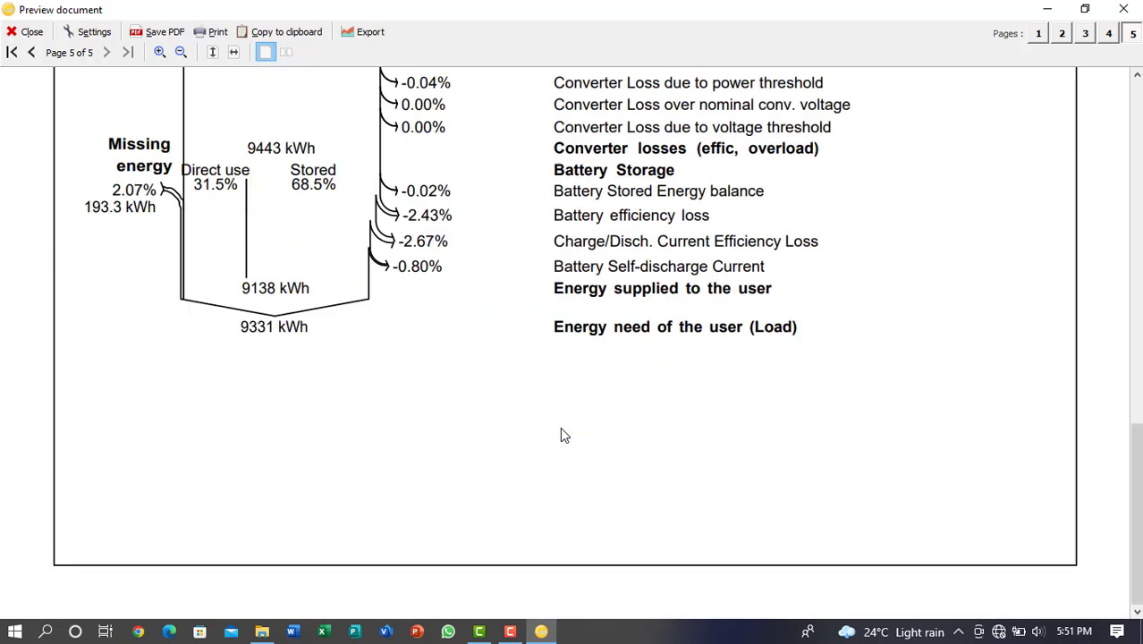